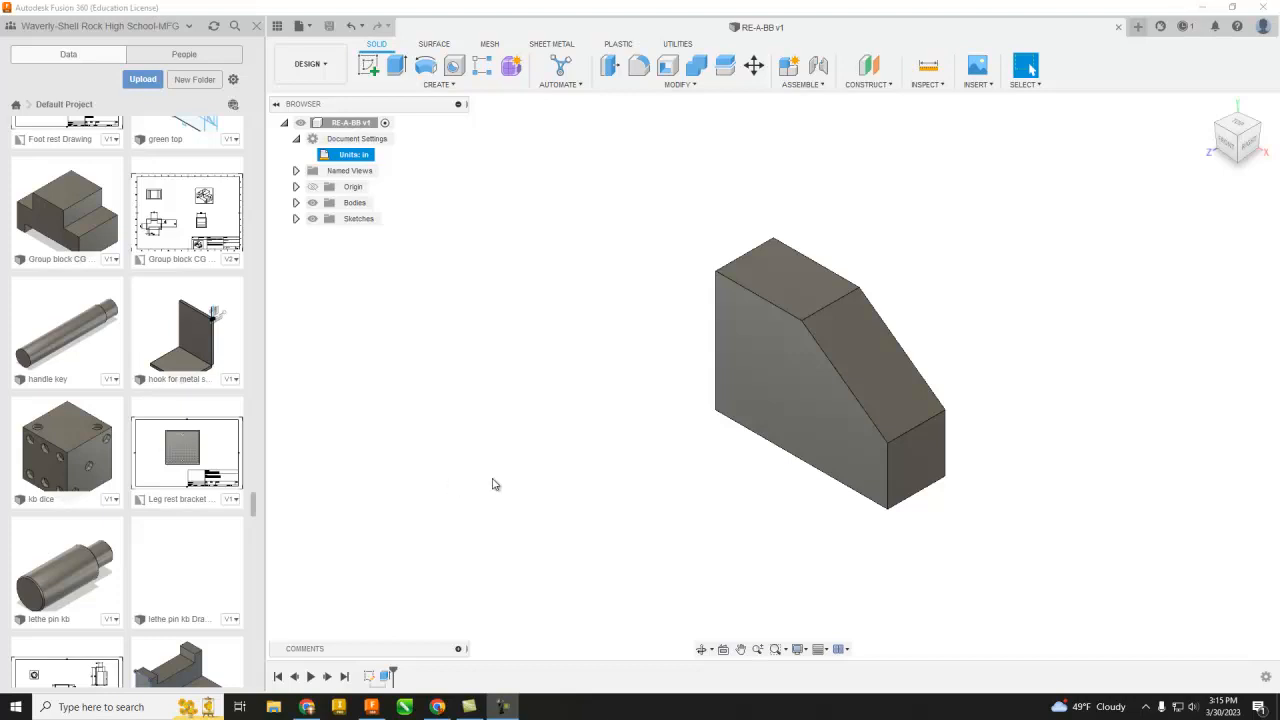
# Create a new drawing of the full assembly from scratch, using the ASME standard, inches and sheet size A (11in x 8.5in)
pyautogui.moveTo(600, 474); pyautogui.dragTo(471, 480, button='middle')
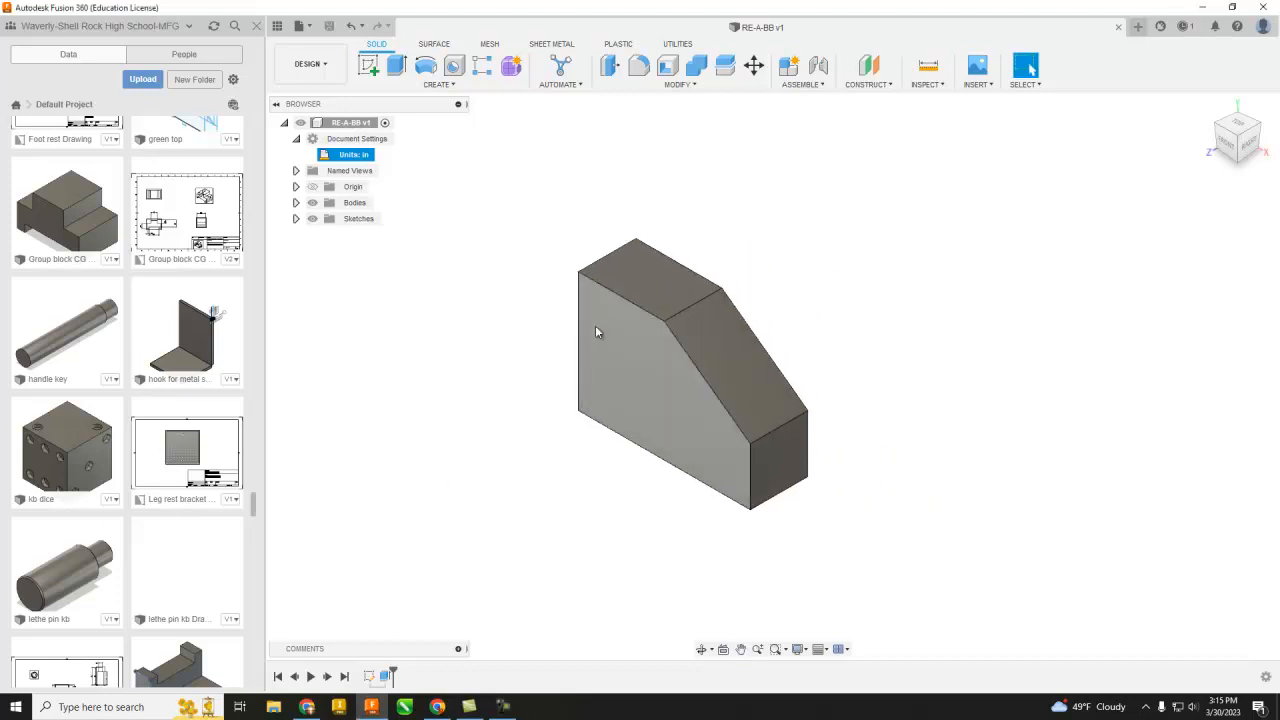
pyautogui.click(340, 68)
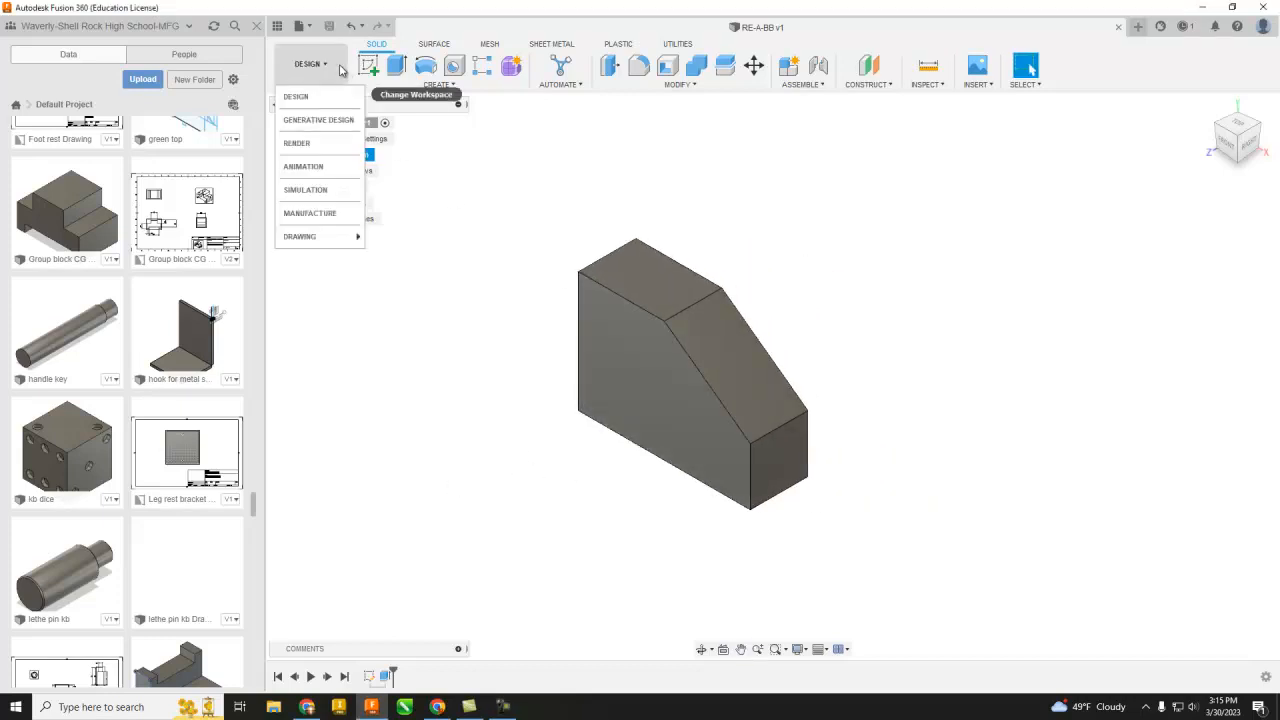
pyautogui.moveTo(316, 244)
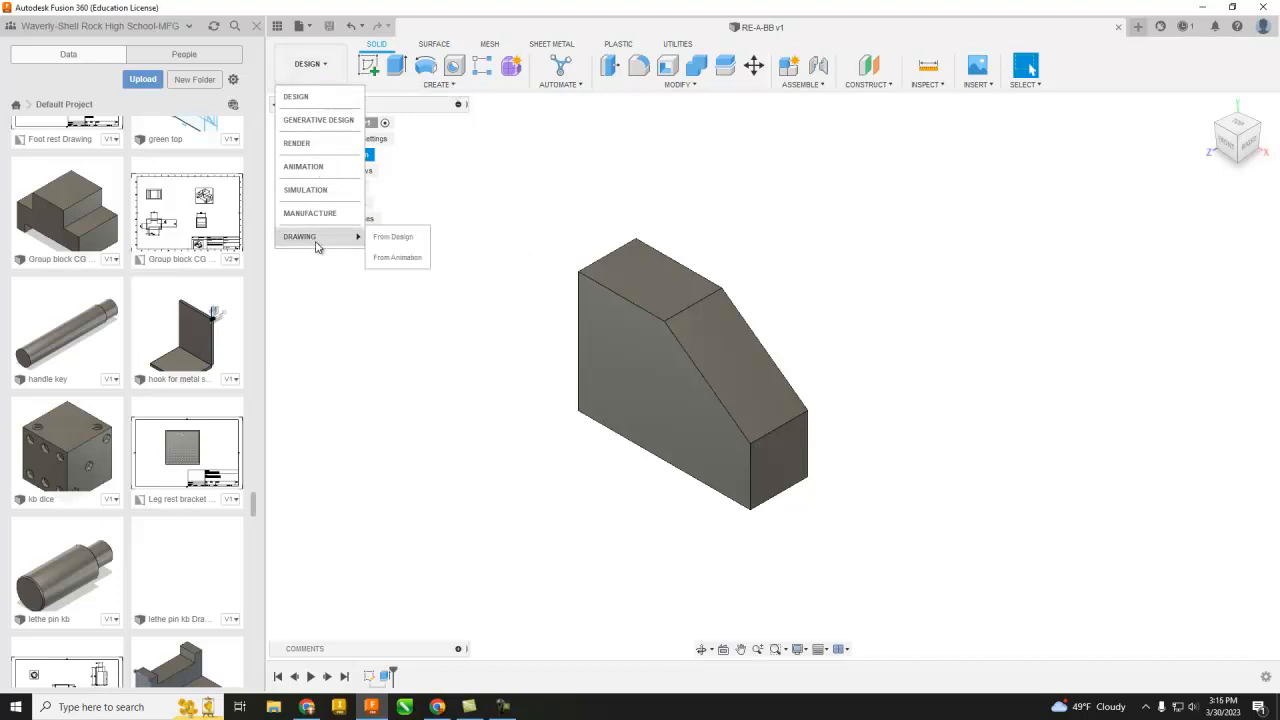
pyautogui.click(393, 237)
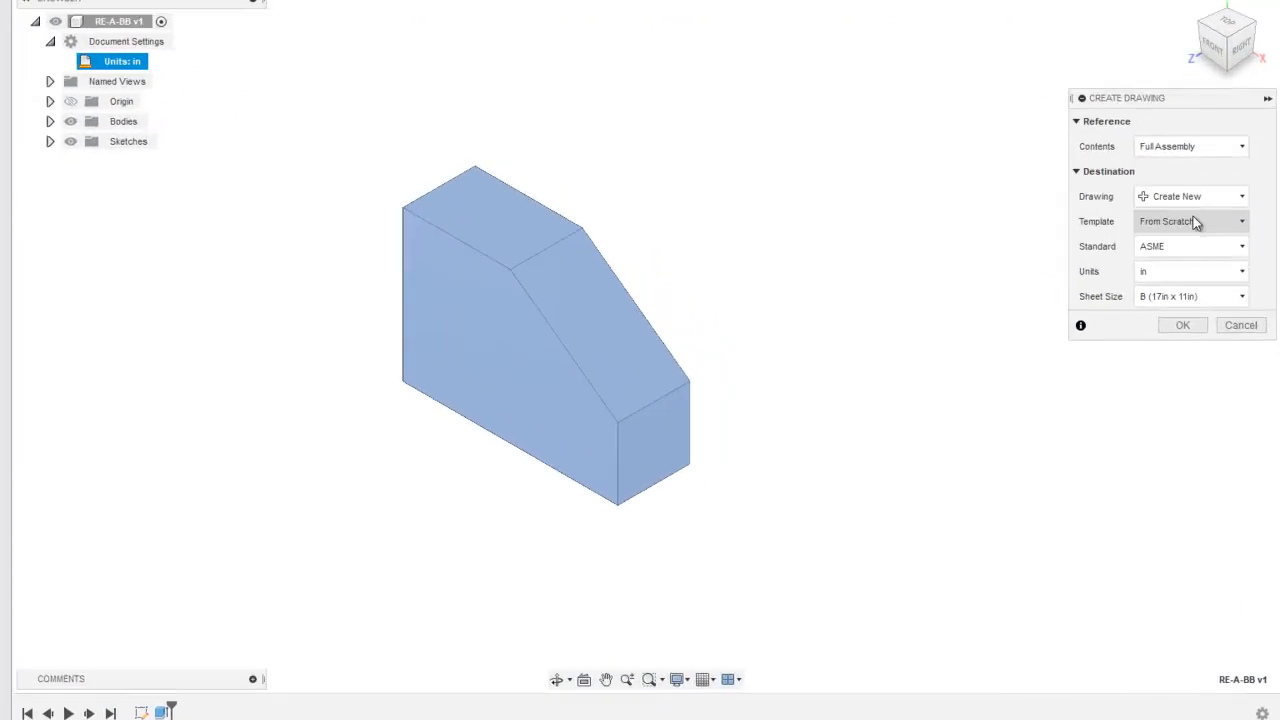
pyautogui.click(1210, 281)
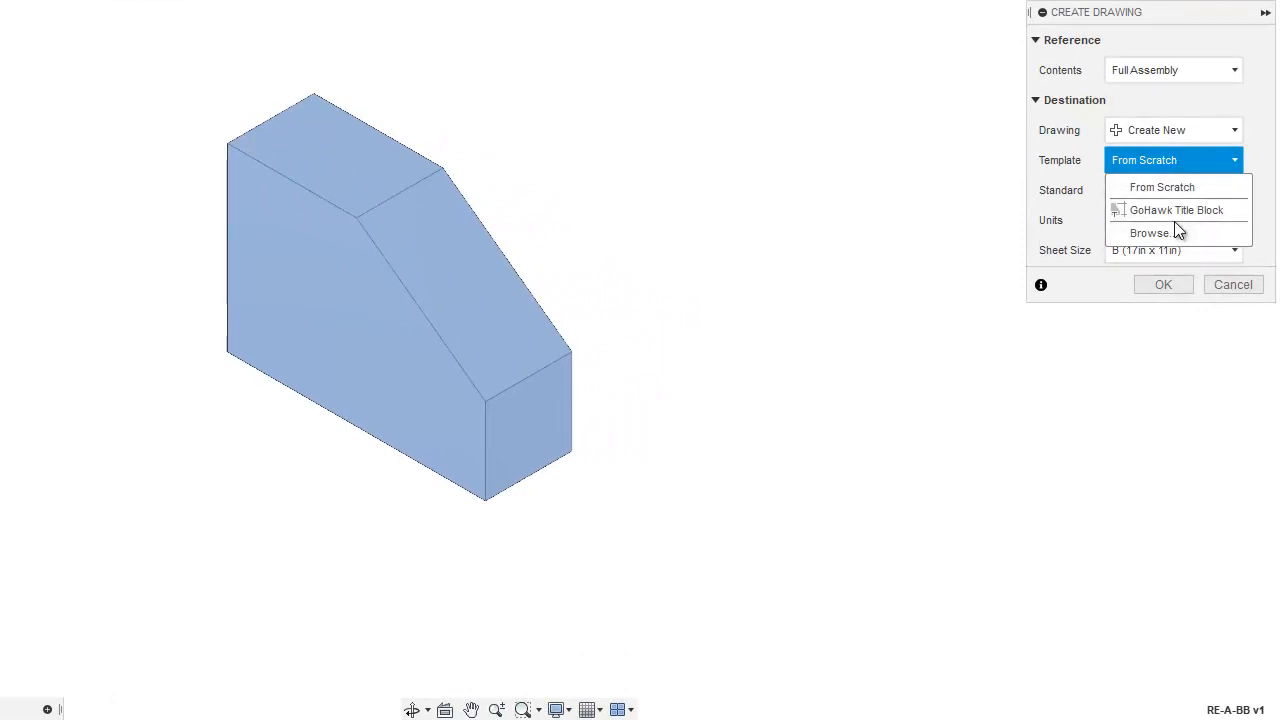
pyautogui.click(1164, 184)
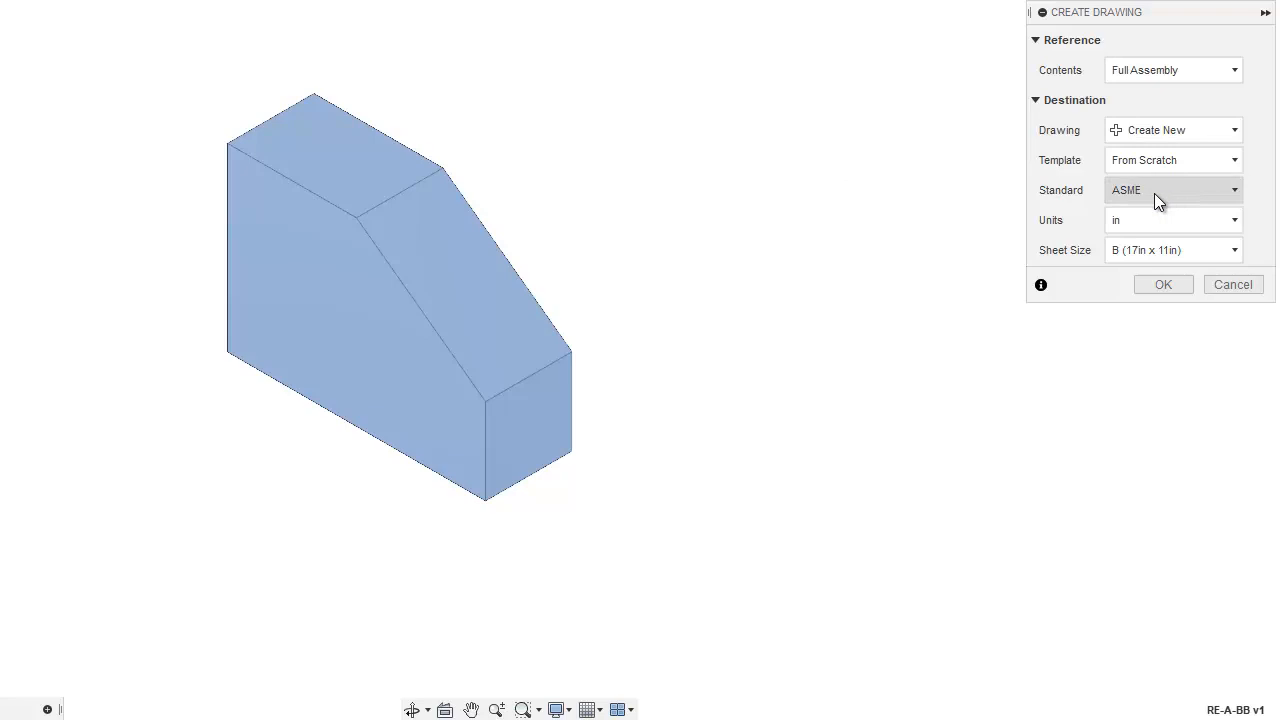
pyautogui.click(1148, 251)
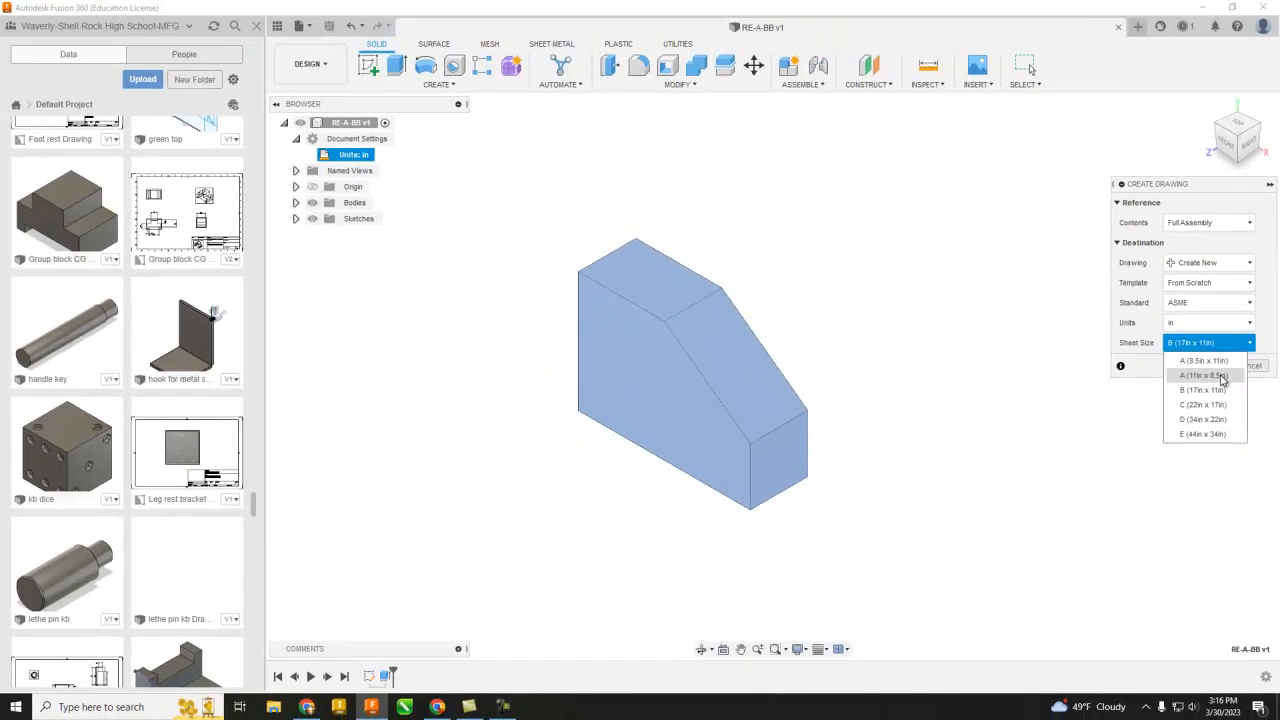
pyautogui.click(1221, 377)
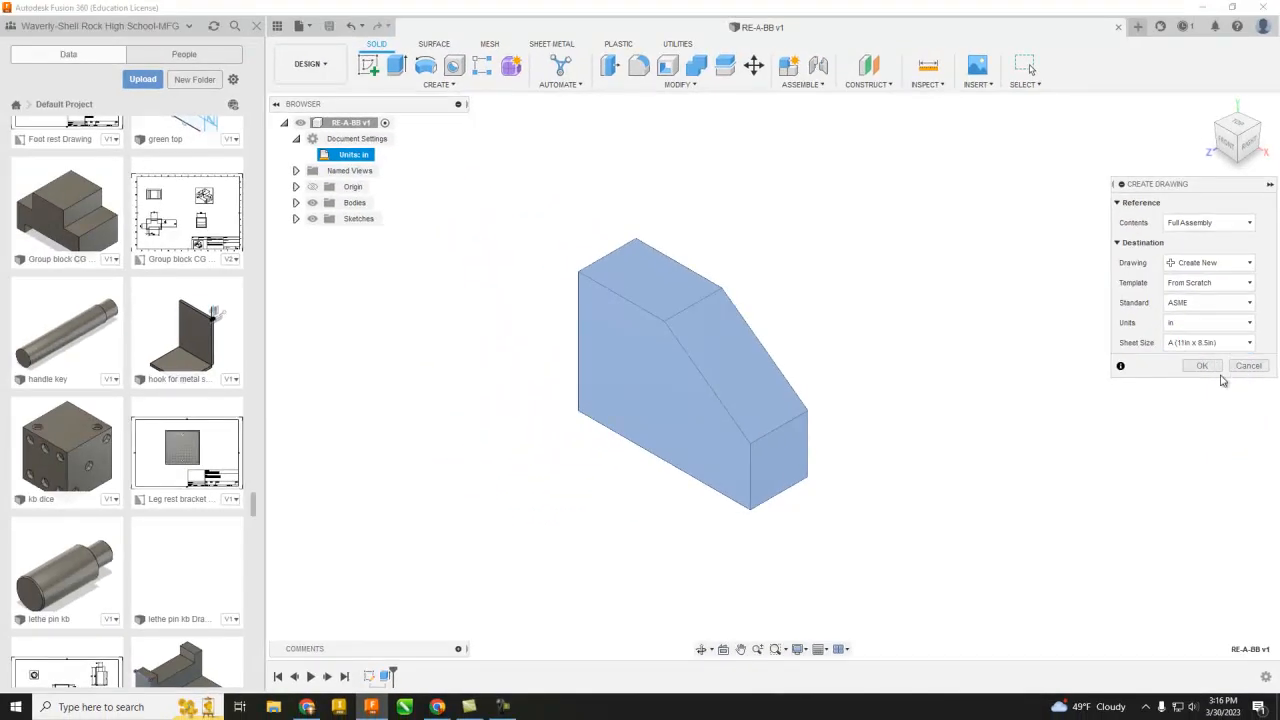
pyautogui.click(1203, 366)
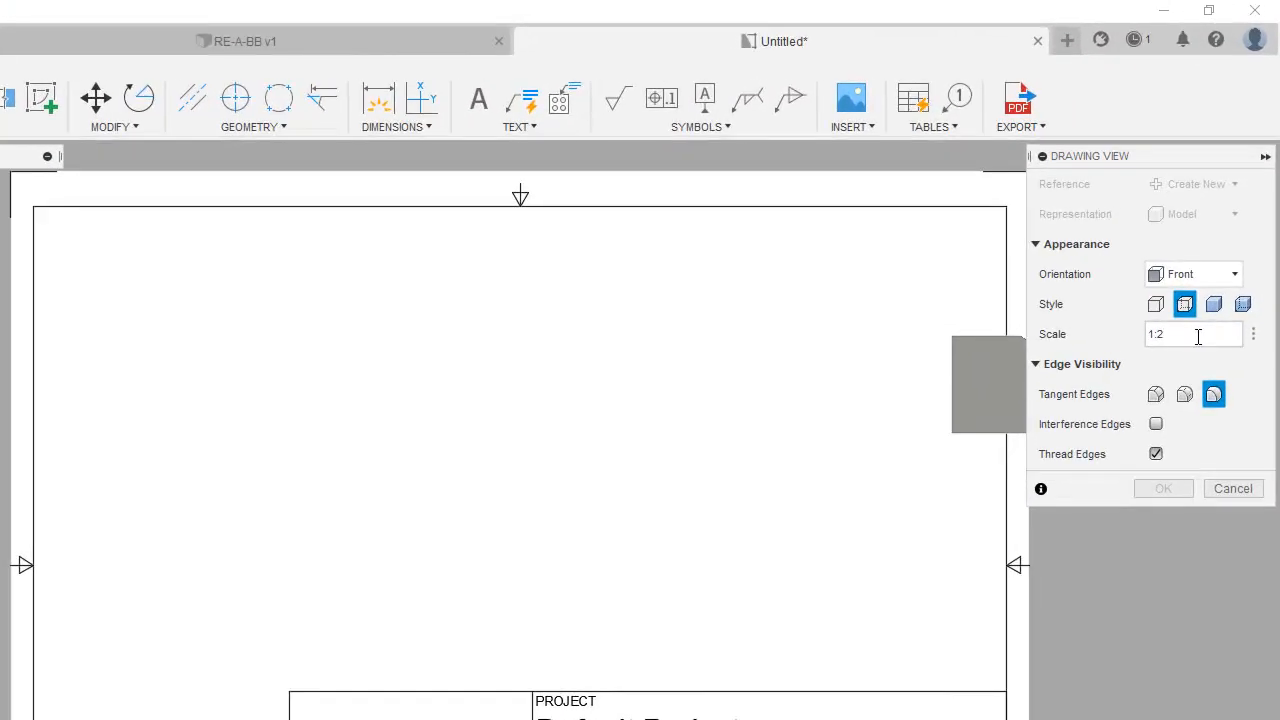
# Place the front base view on the left half of the sheet at 1:1 scale
pyautogui.press('BackSpace')
pyautogui.write('1')
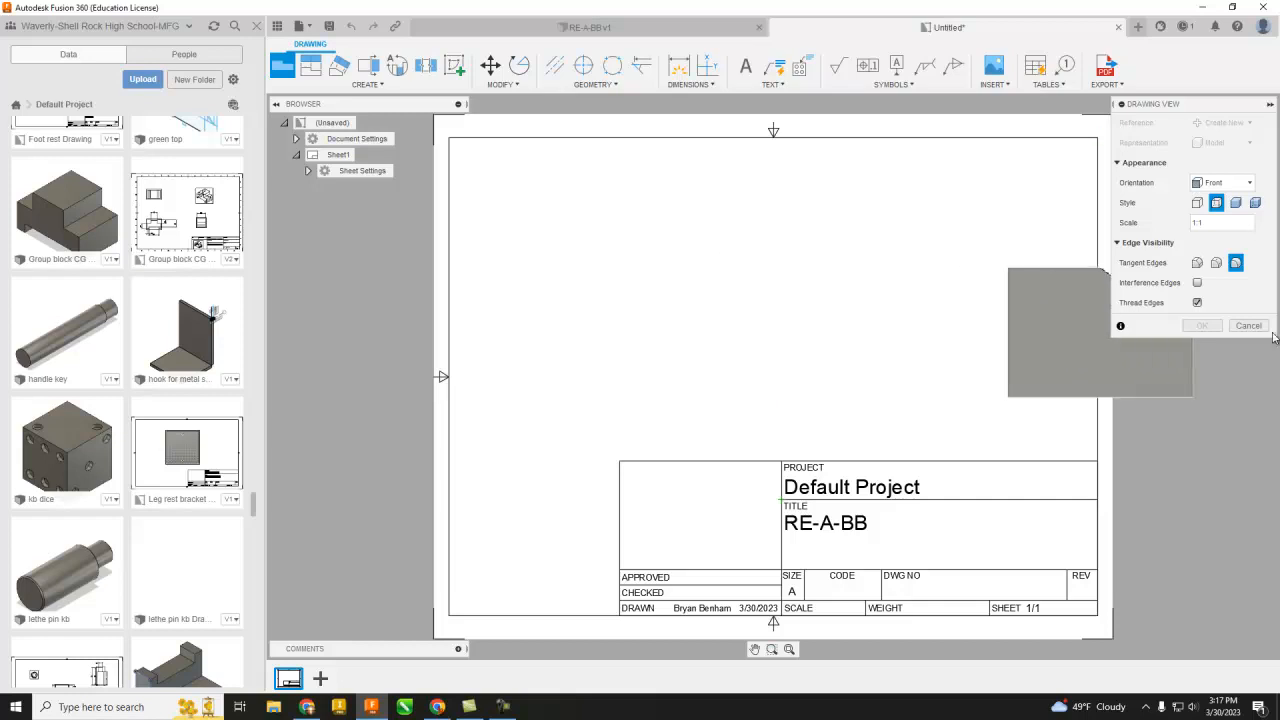
pyautogui.click(591, 358)
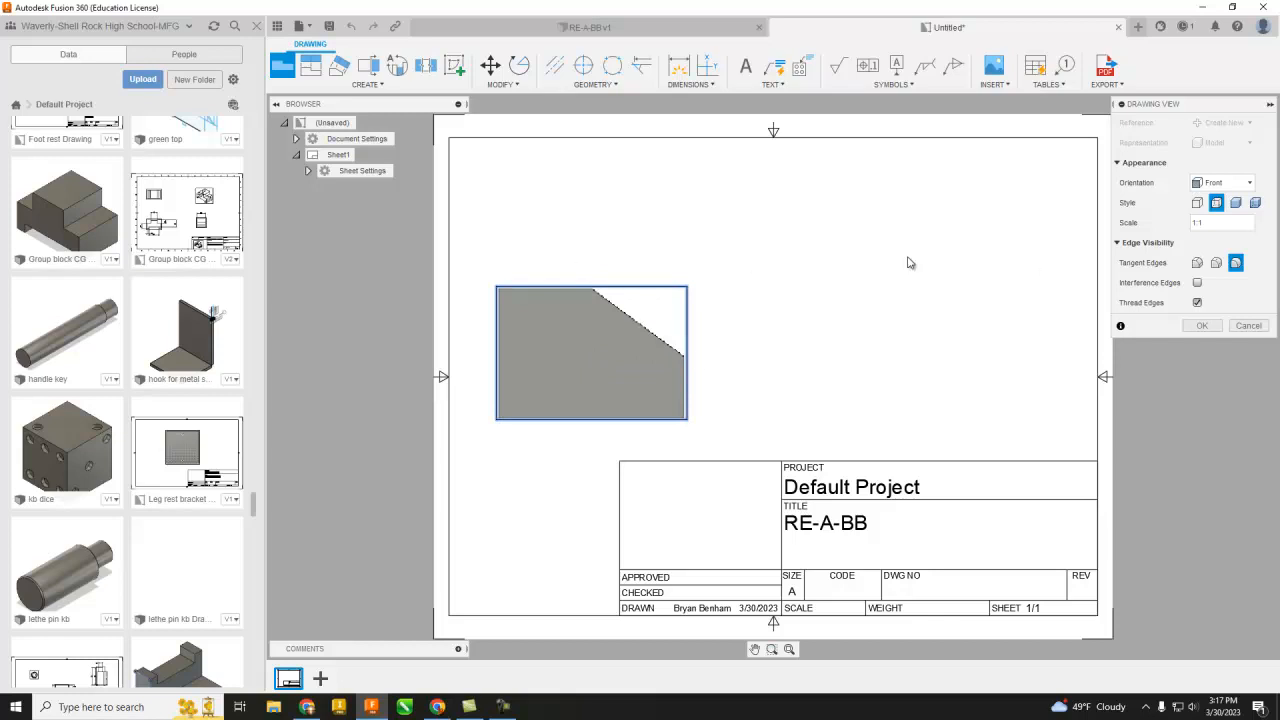
pyautogui.click(1202, 326)
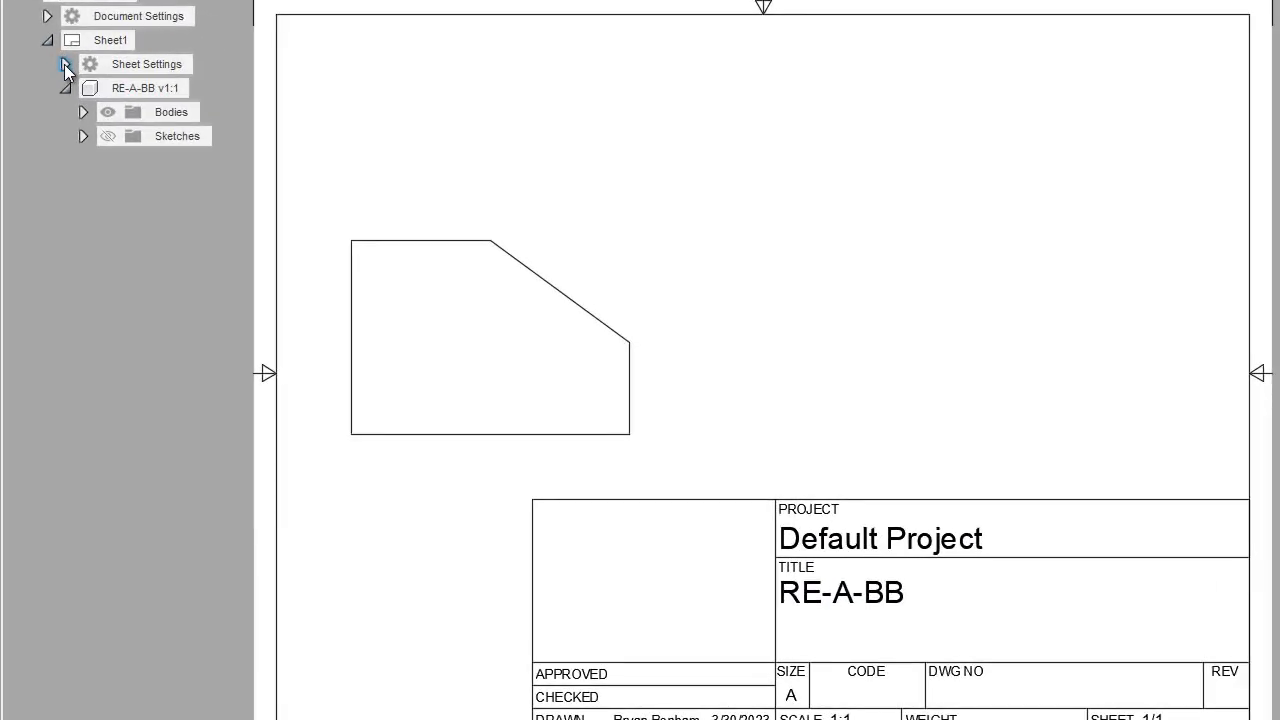
# Hide the title block in Sheet1's sheet settings
pyautogui.click(308, 171)
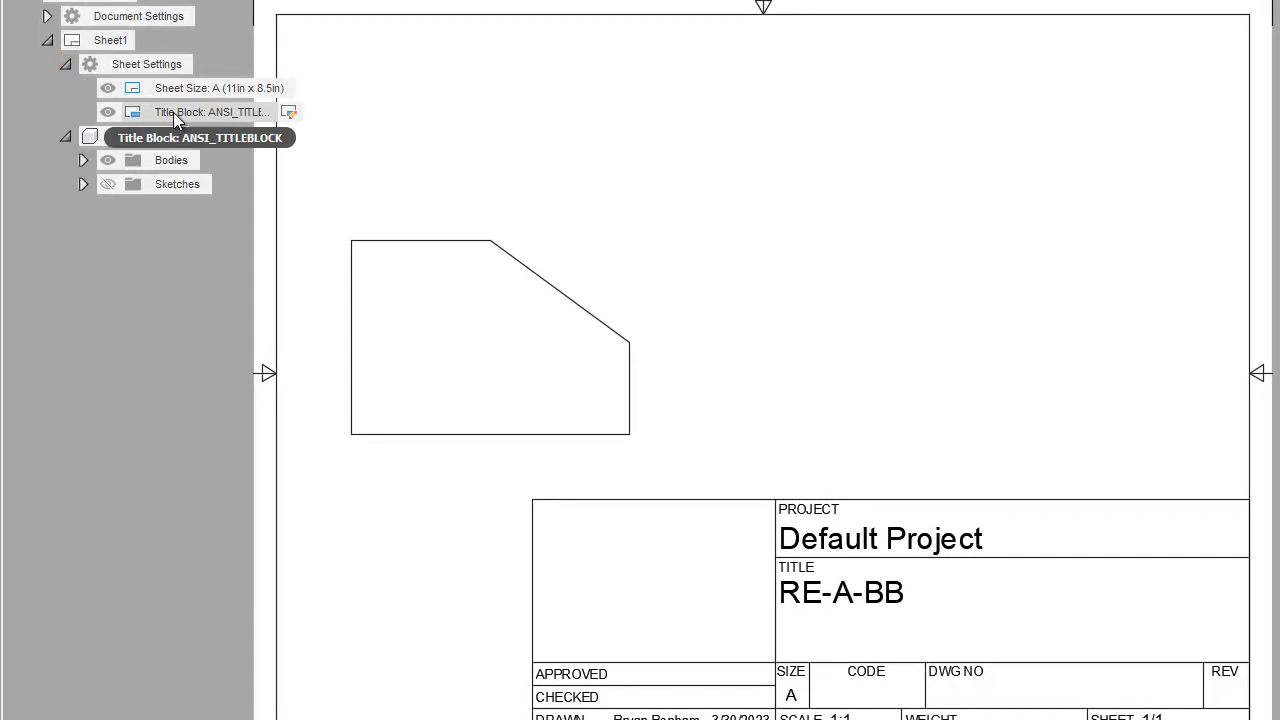
pyautogui.click(115, 113)
pyautogui.click(107, 112)
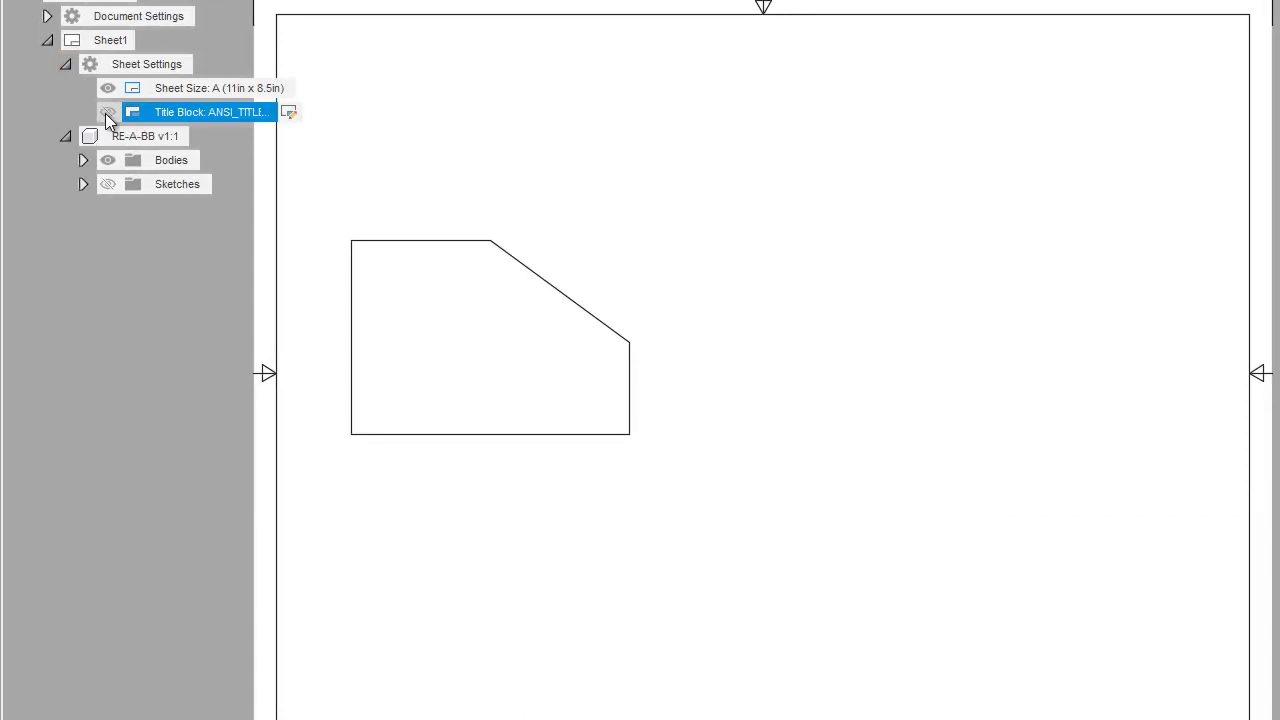
pyautogui.click(105, 113)
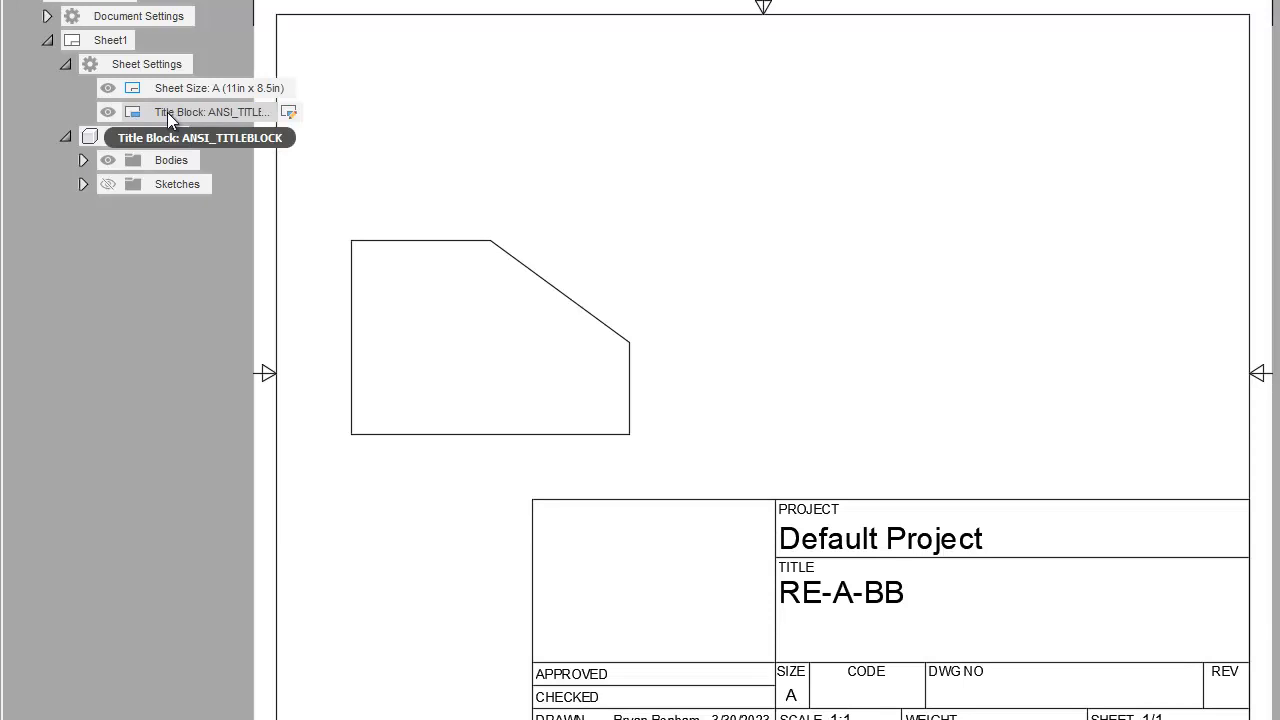
pyautogui.rightClick(165, 114)
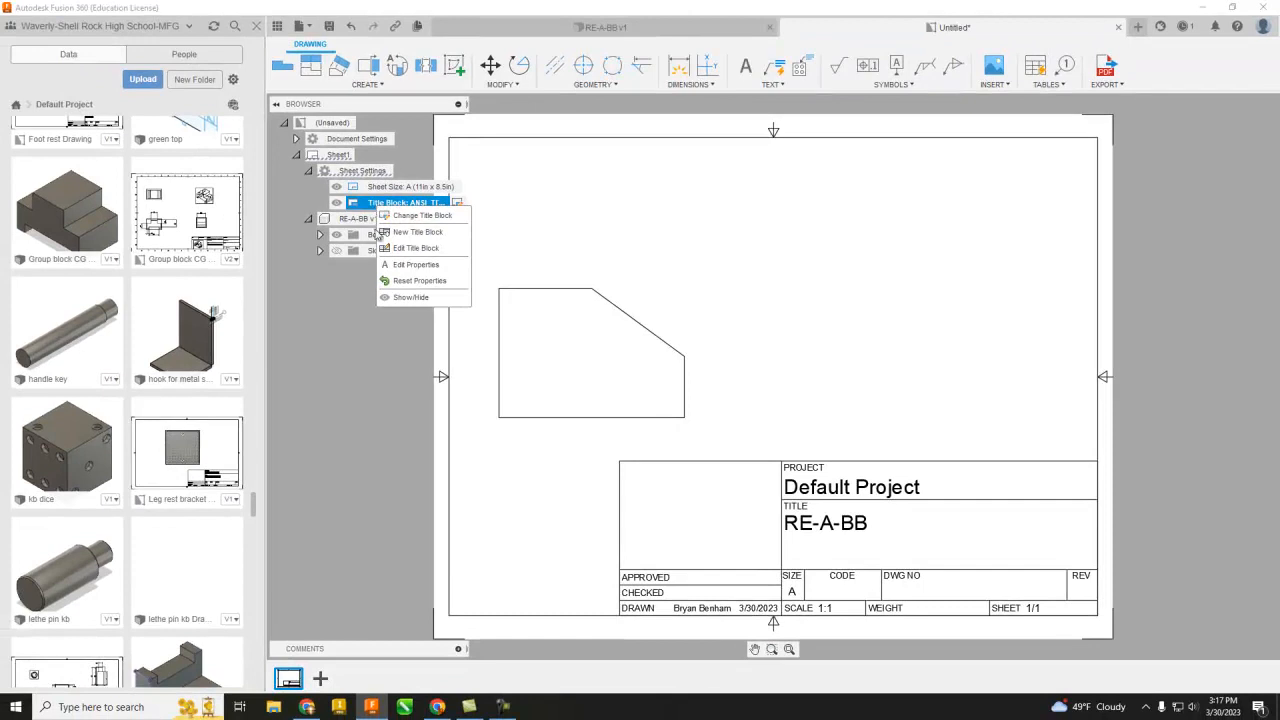
pyautogui.click(328, 275)
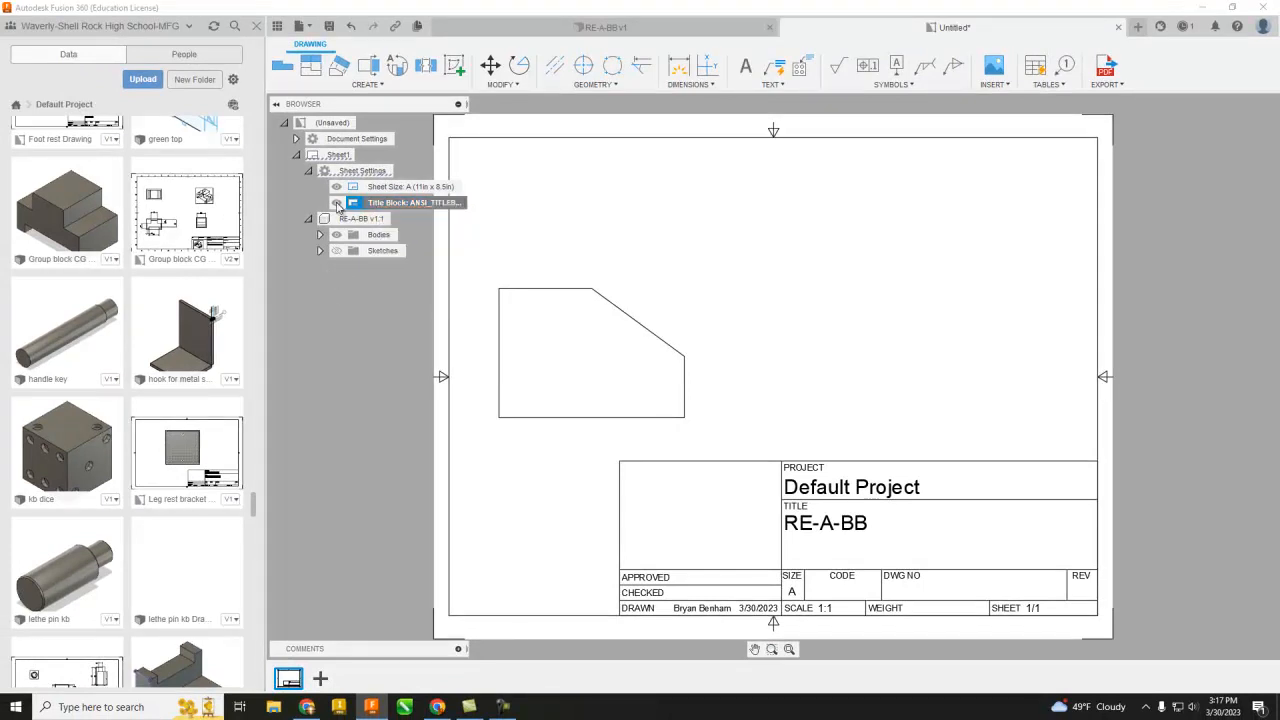
pyautogui.click(337, 203)
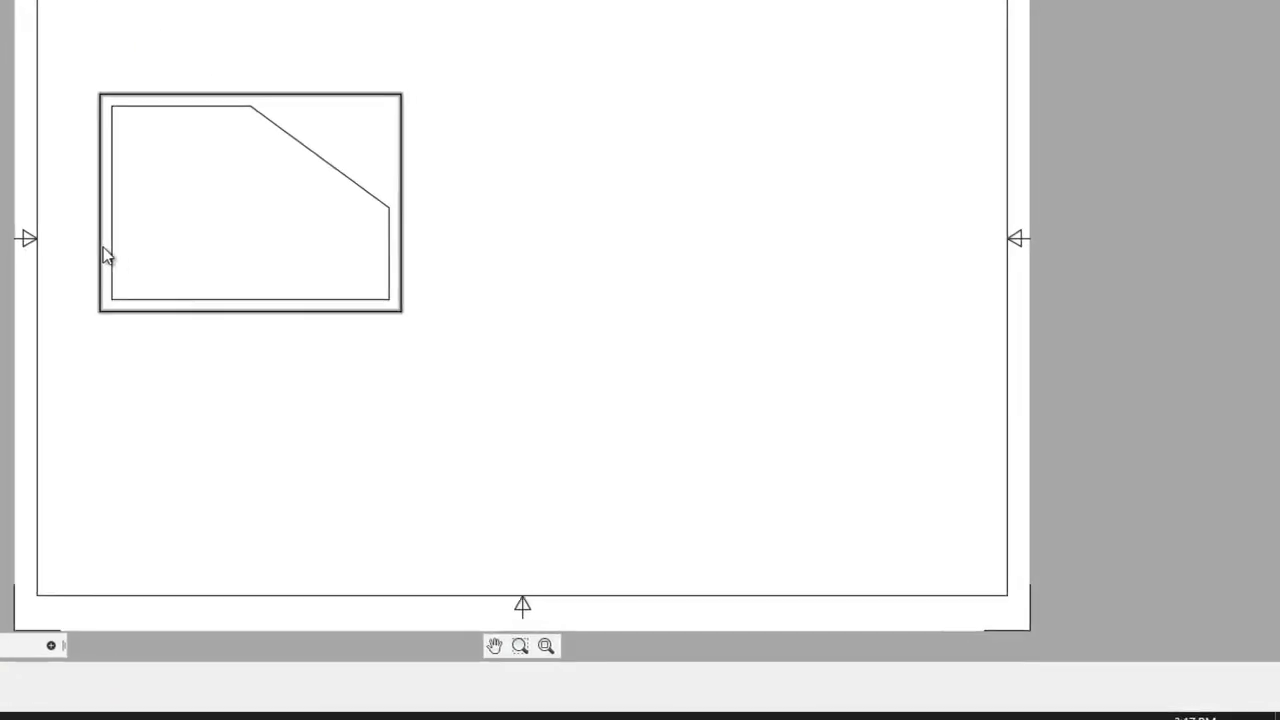
# Move the front view to the sheet's lower-left area and project top, isometric and right-side views from it
pyautogui.click(495, 388)
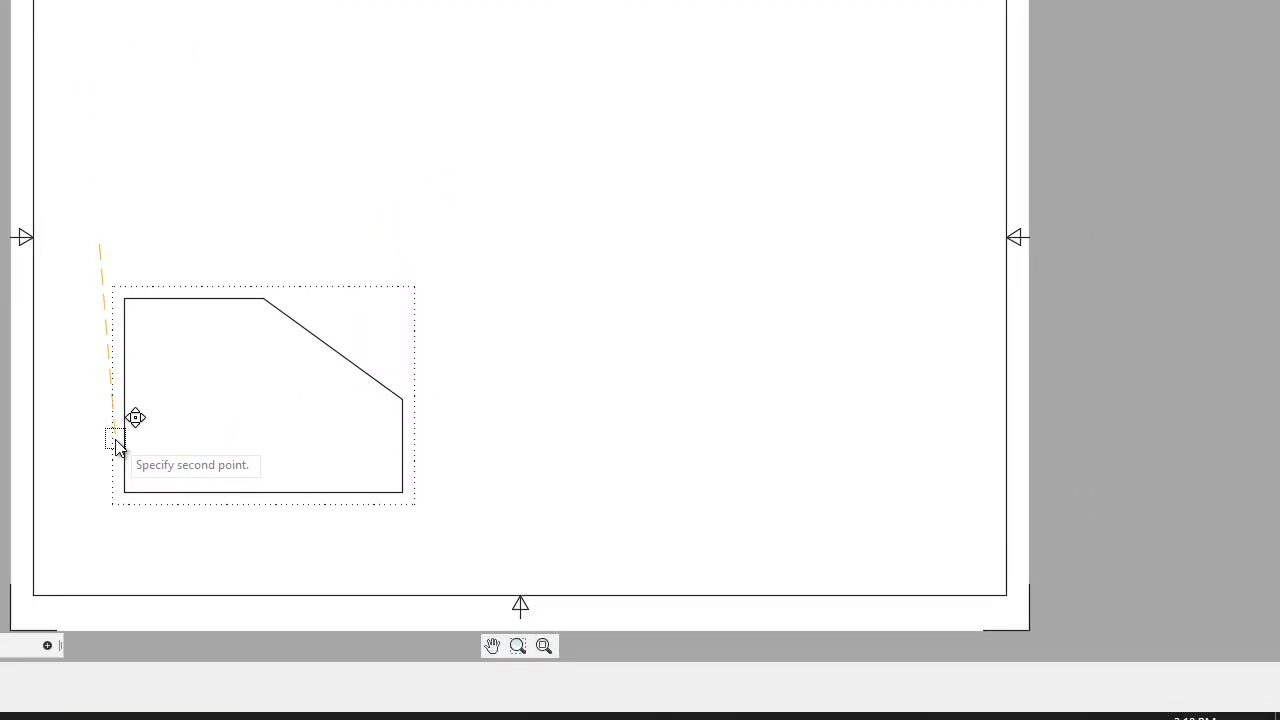
pyautogui.click(115, 438)
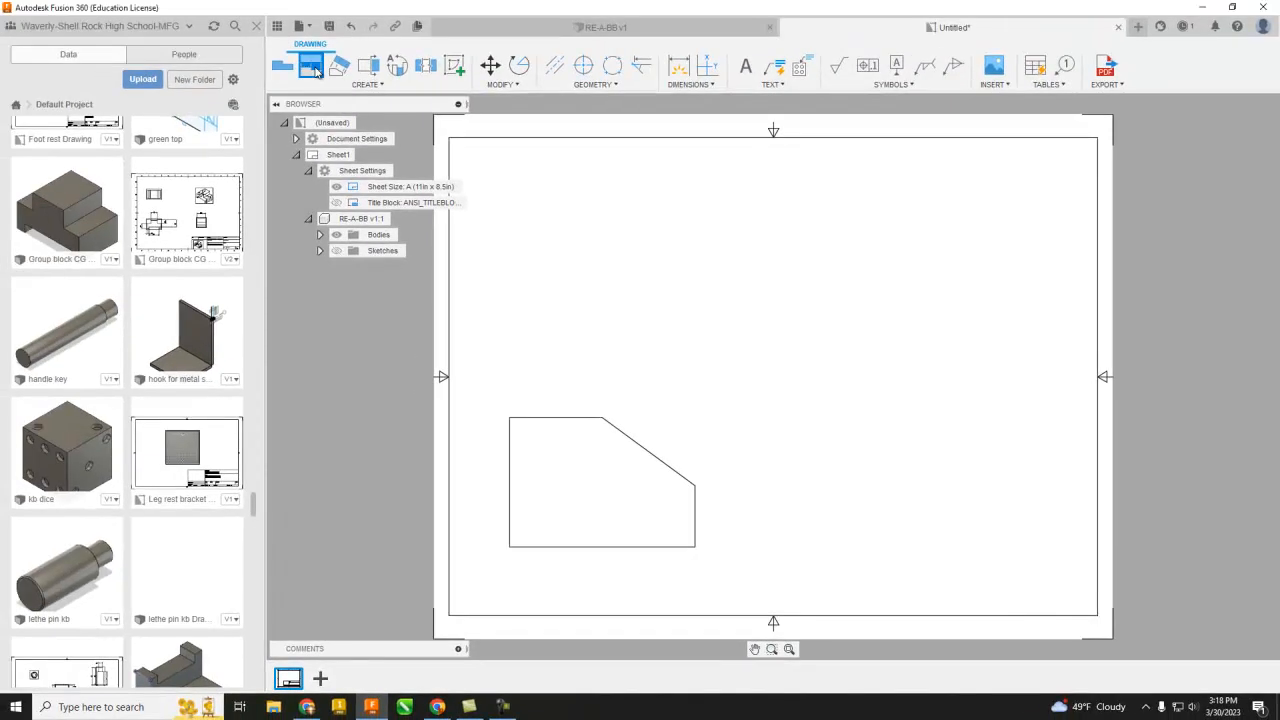
pyautogui.click(315, 68)
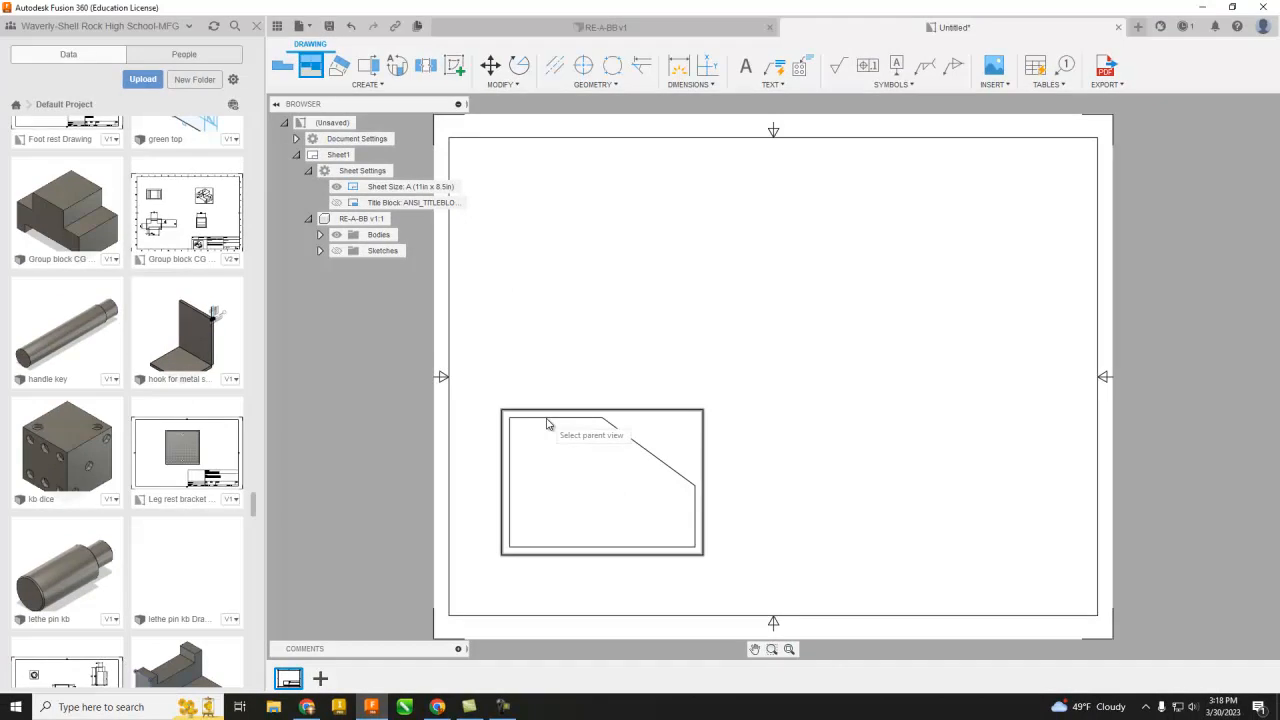
pyautogui.click(547, 424)
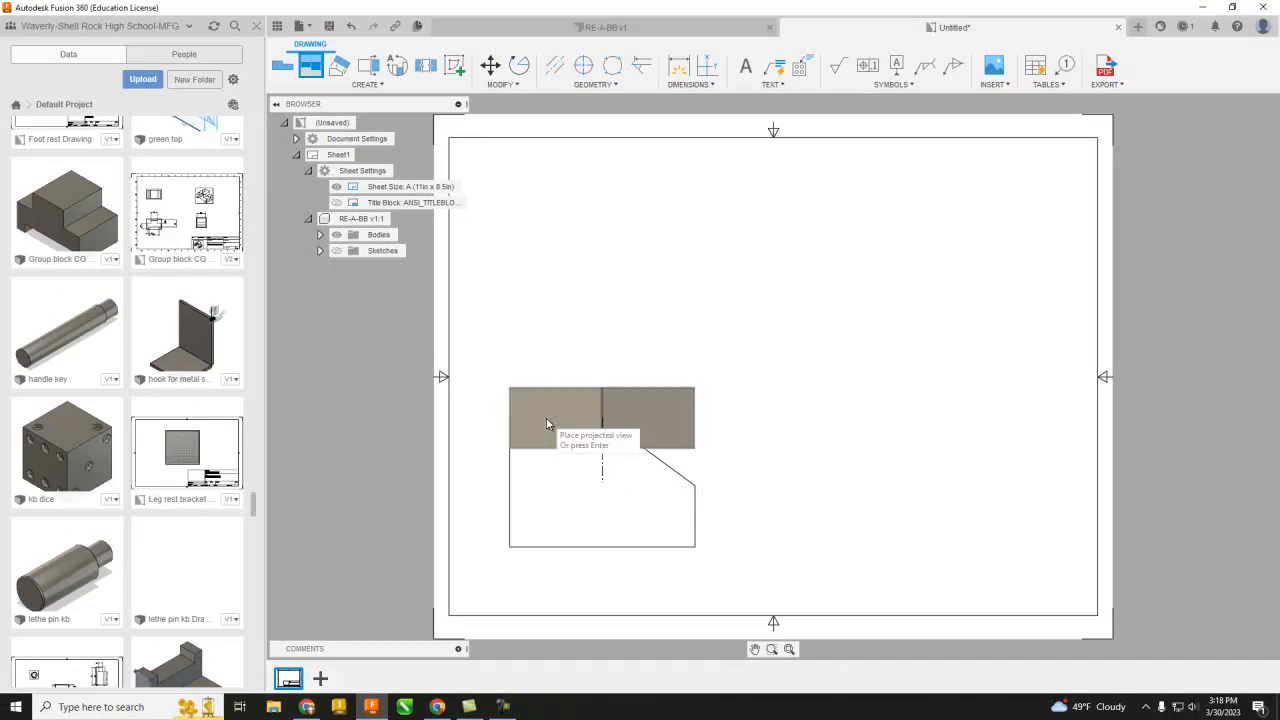
pyautogui.click(530, 256)
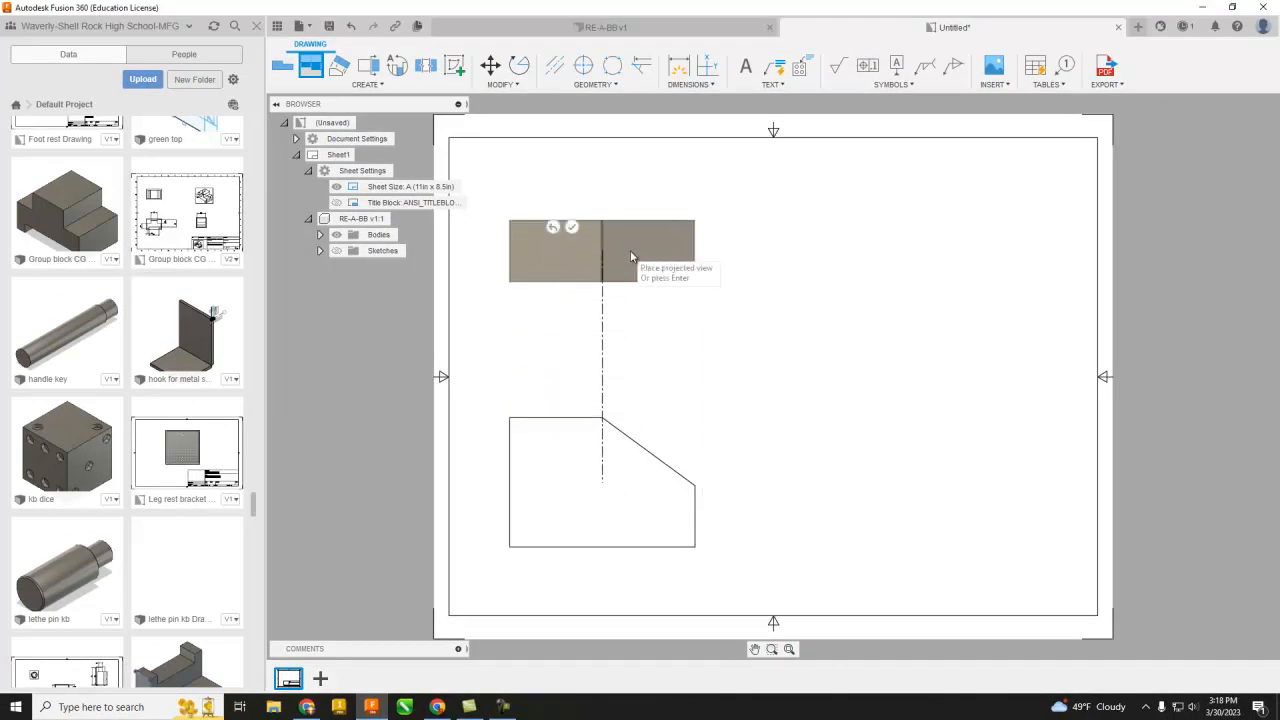
pyautogui.click(925, 278)
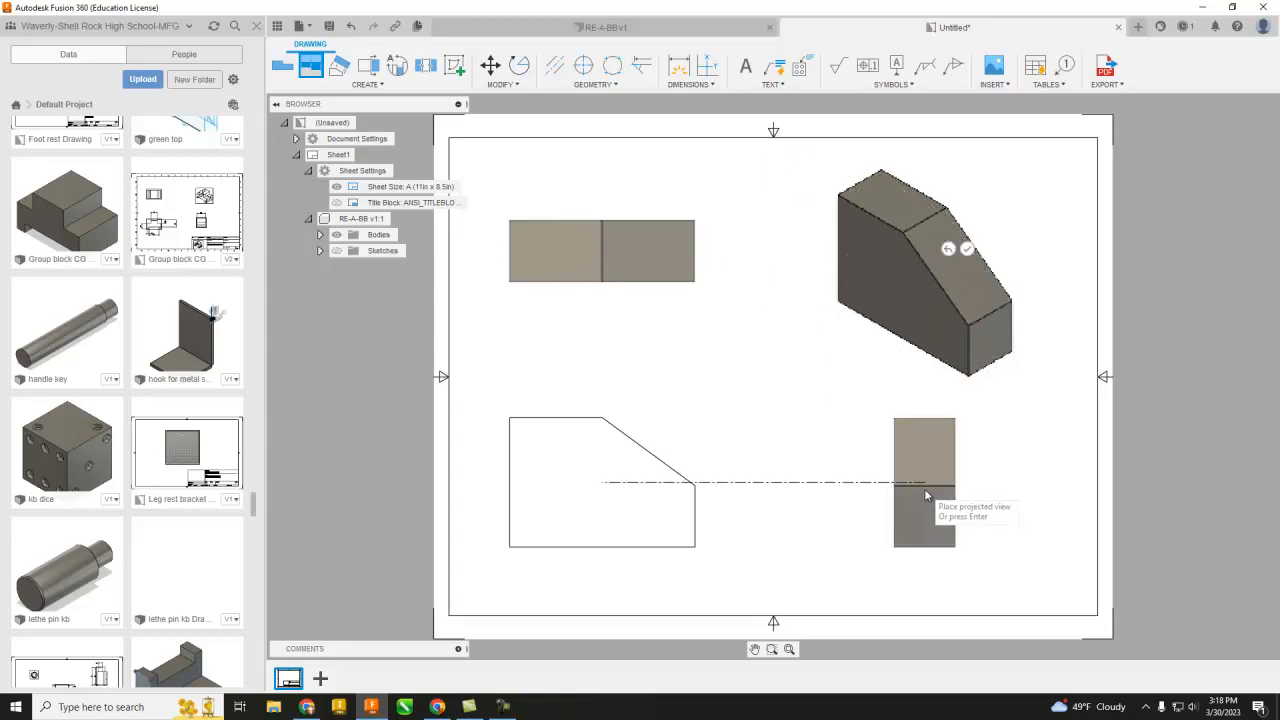
pyautogui.click(930, 492)
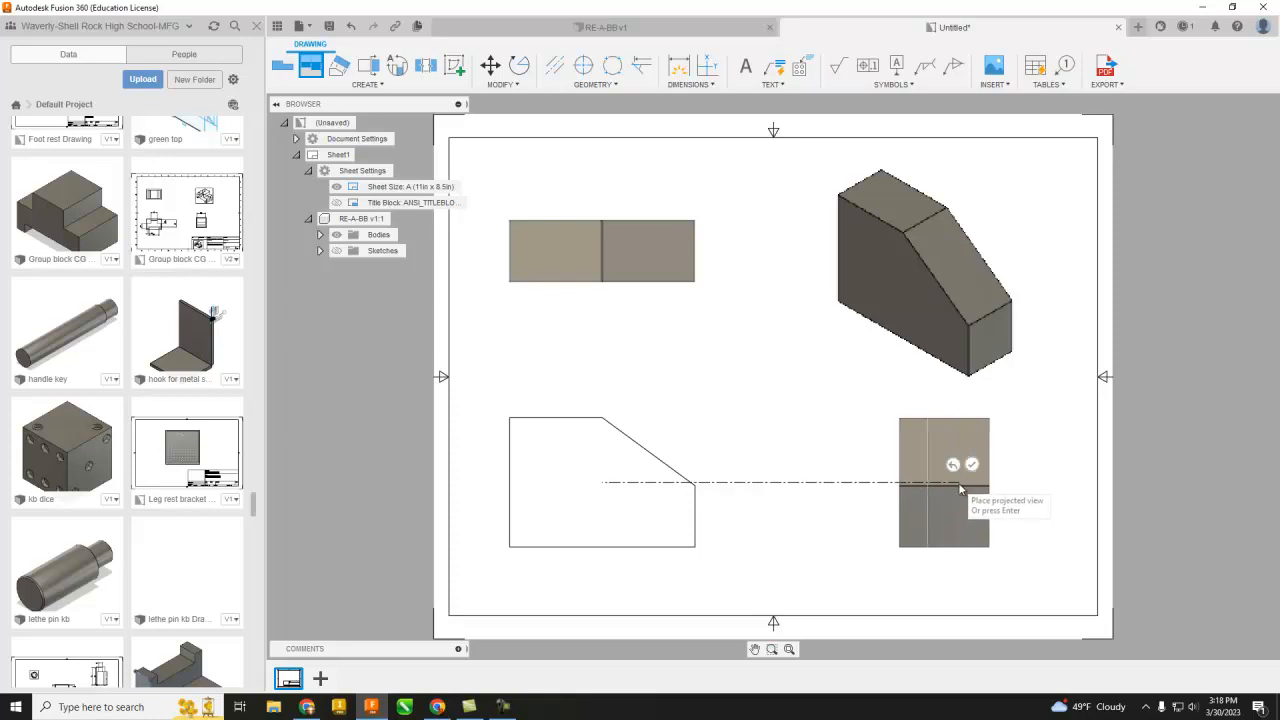
pyautogui.click(972, 466)
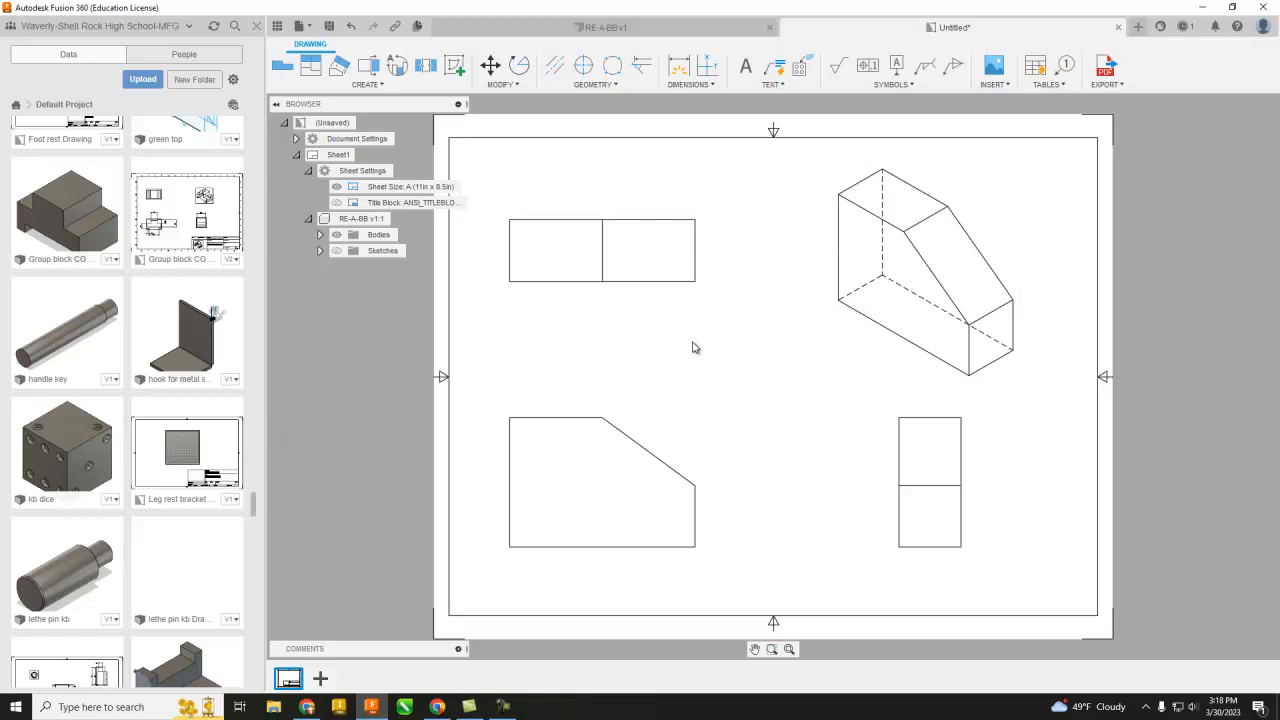
# Set the isometric view's style to shaded without hidden edges
pyautogui.click(836, 351)
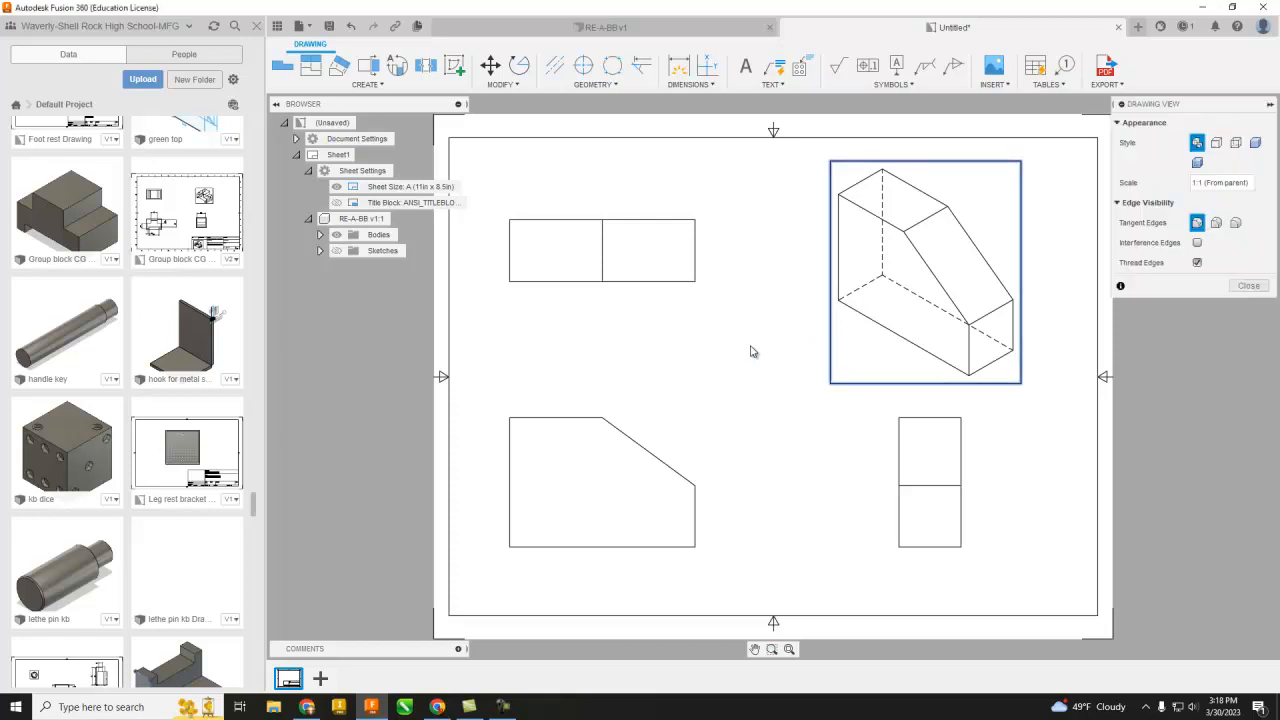
pyautogui.click(1198, 262)
pyautogui.click(1198, 164)
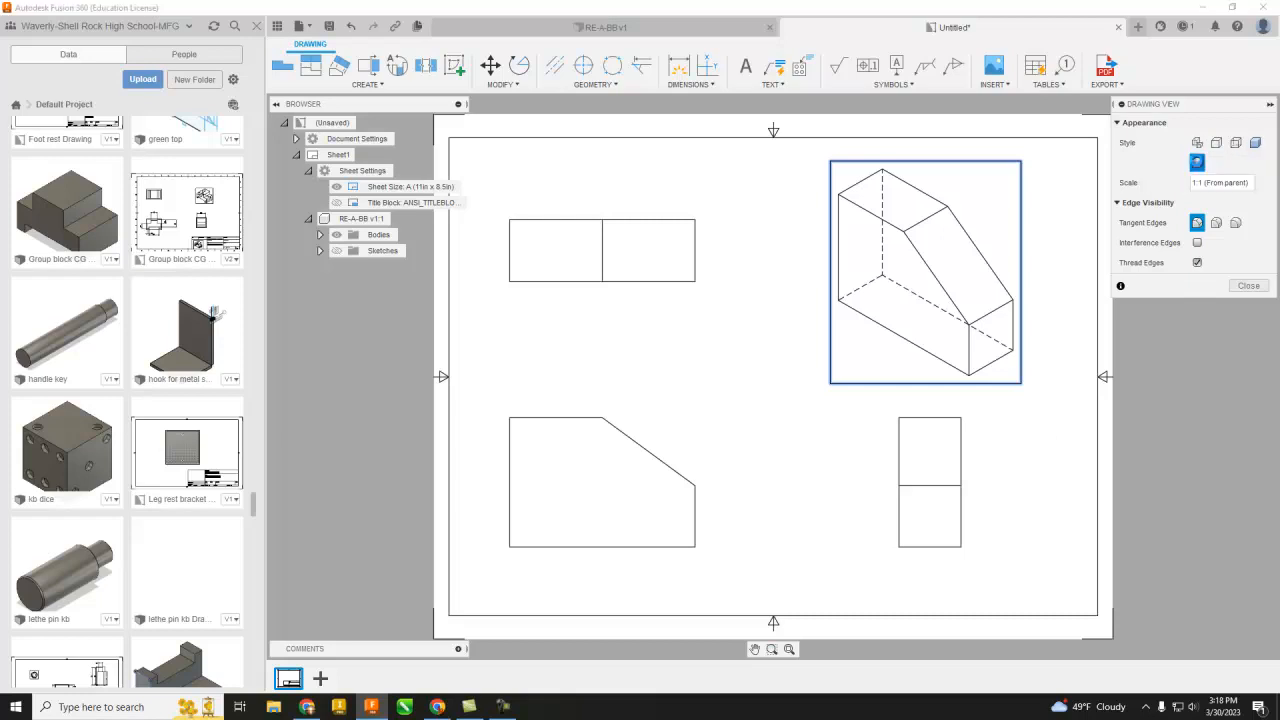
pyautogui.click(1256, 144)
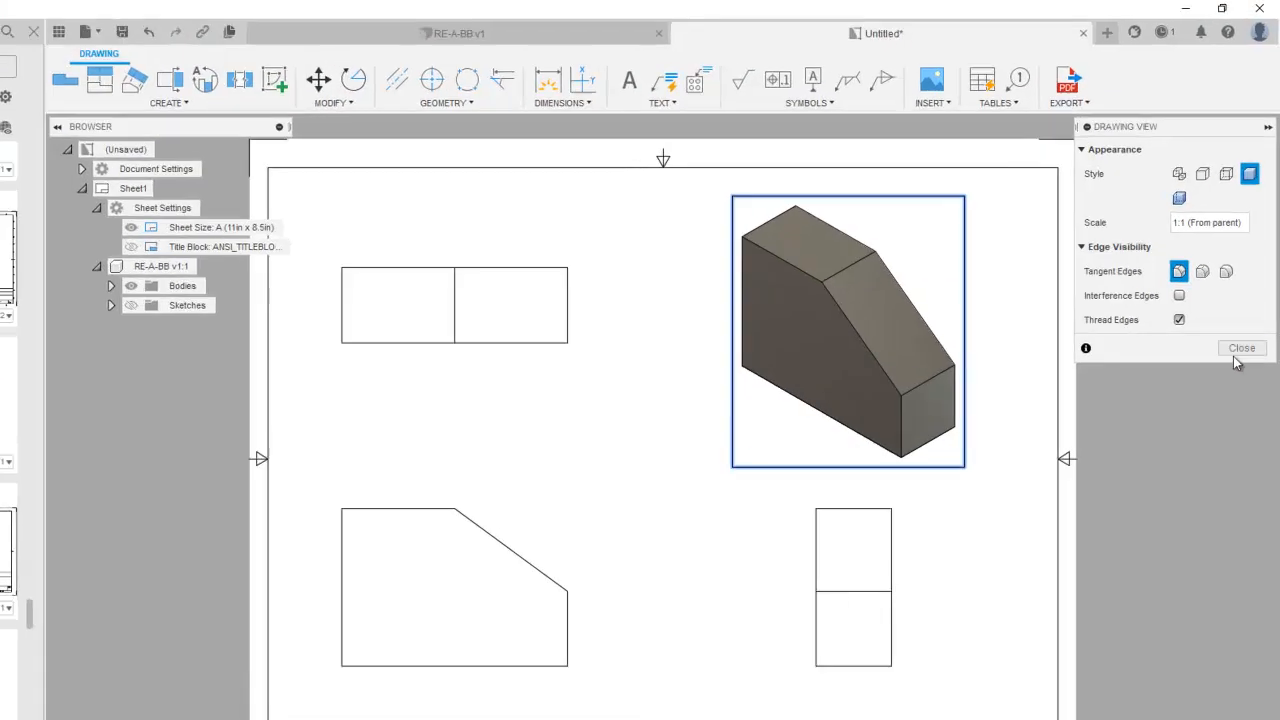
pyautogui.click(1248, 285)
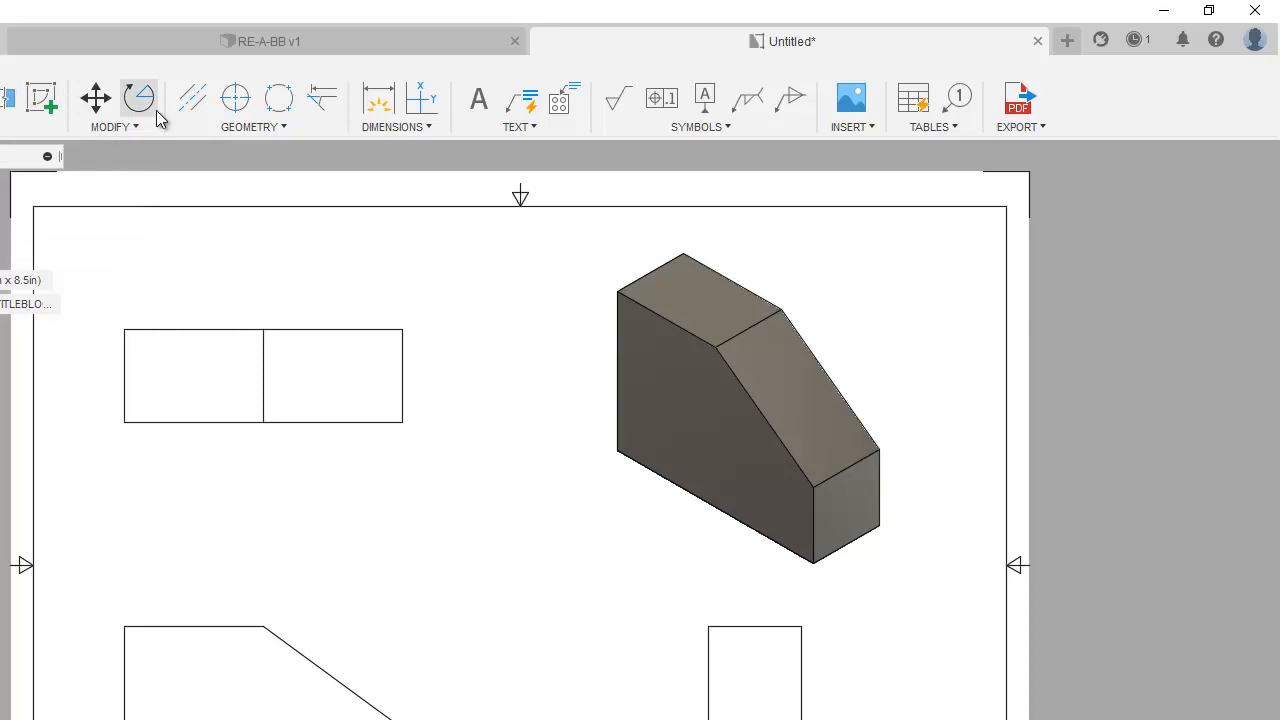
# Dimension the front view's overall width below it and height on its left, plus the top view's depth on its right
pyautogui.click(378, 100)
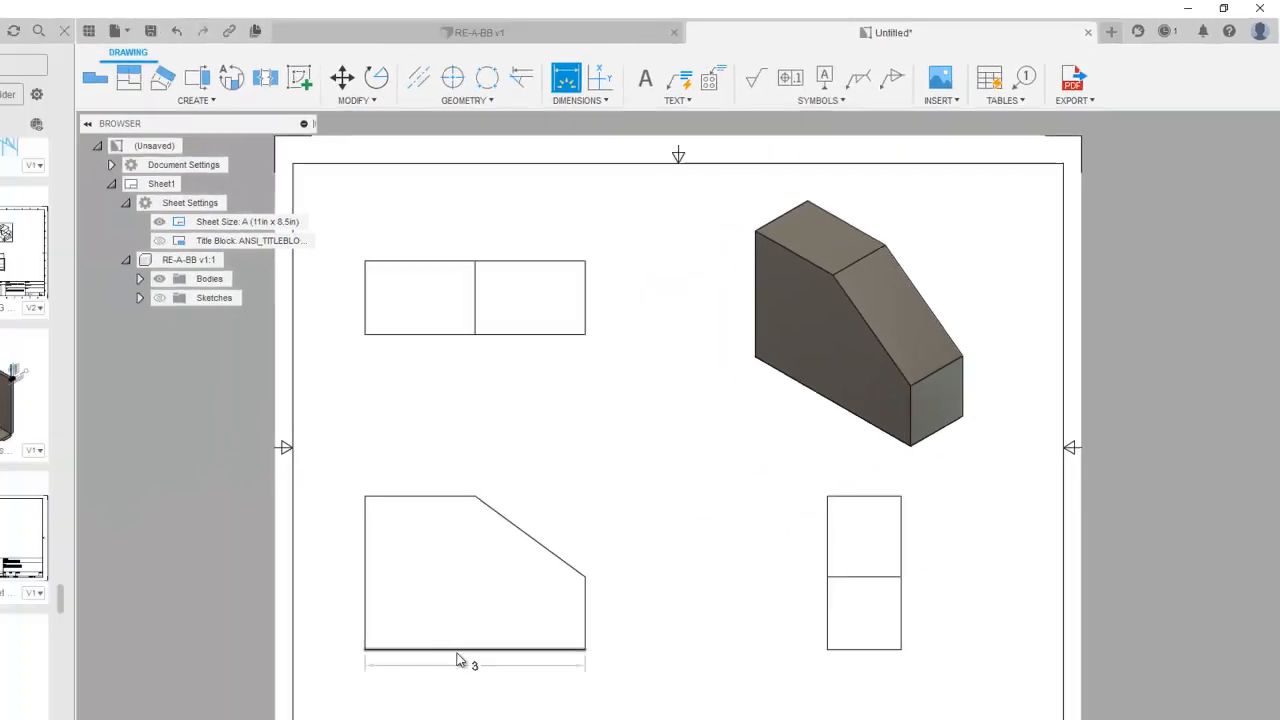
pyautogui.click(457, 651)
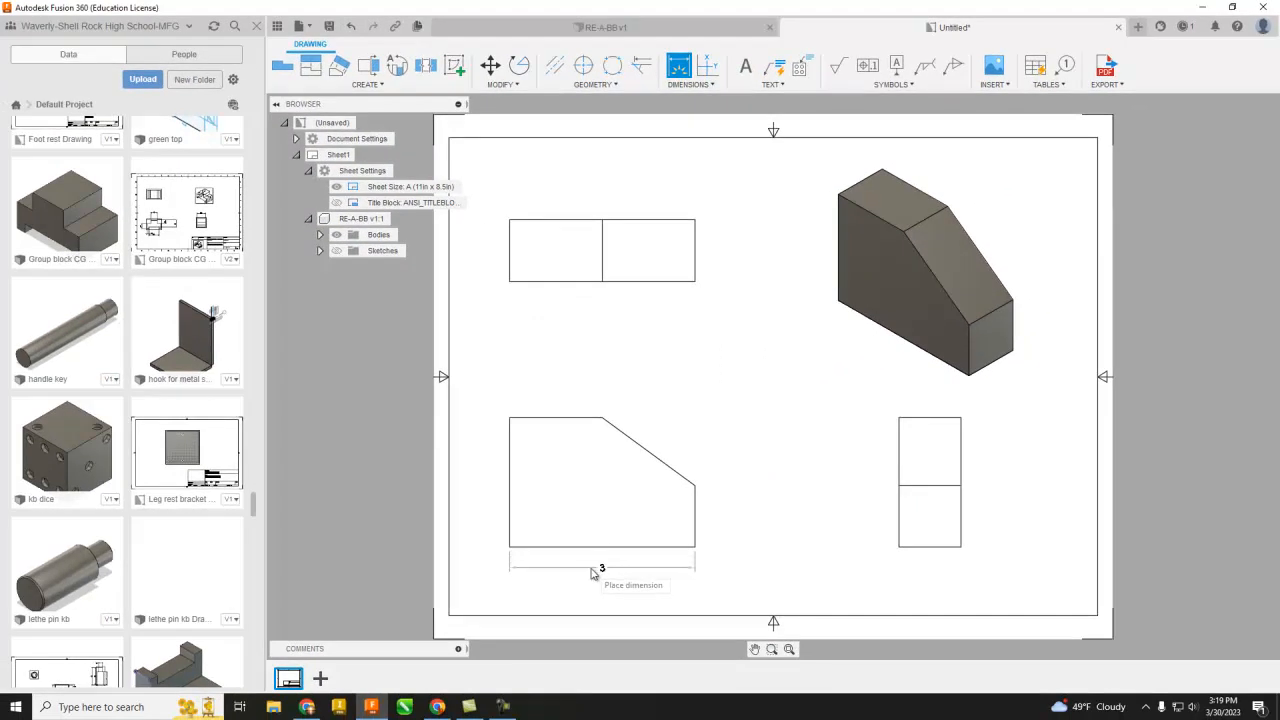
pyautogui.click(591, 572)
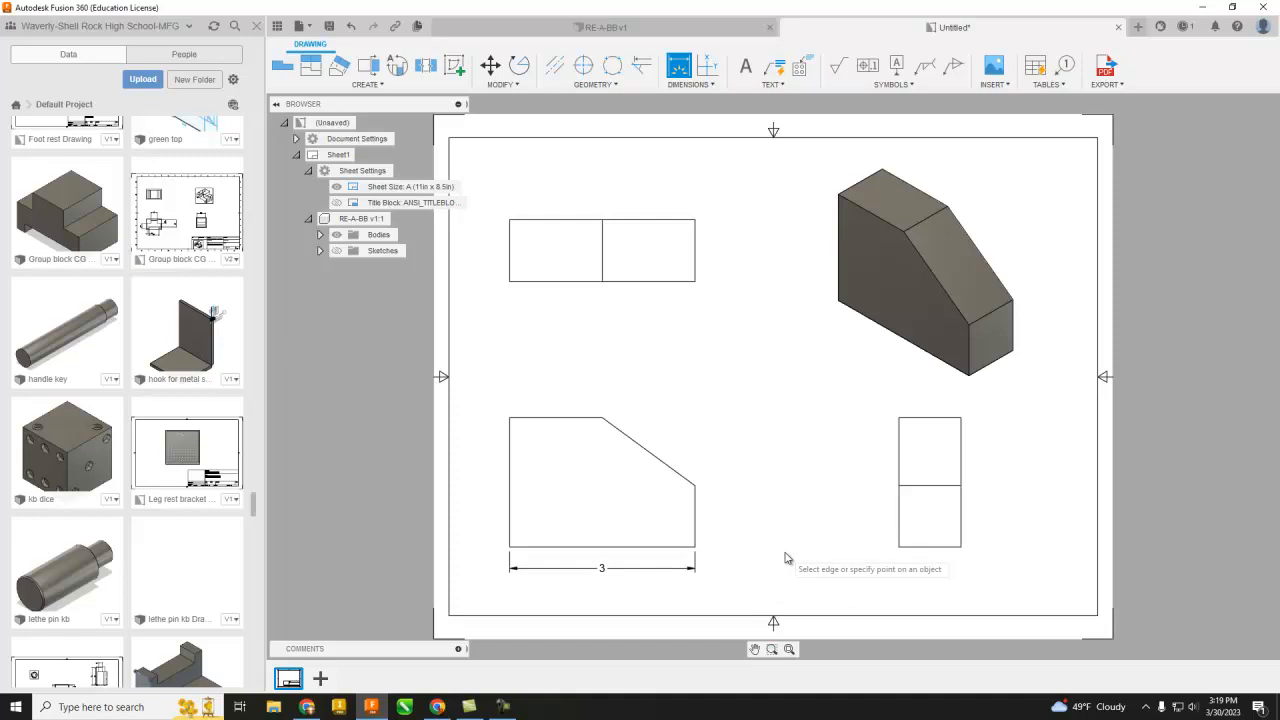
pyautogui.click(510, 432)
pyautogui.click(489, 475)
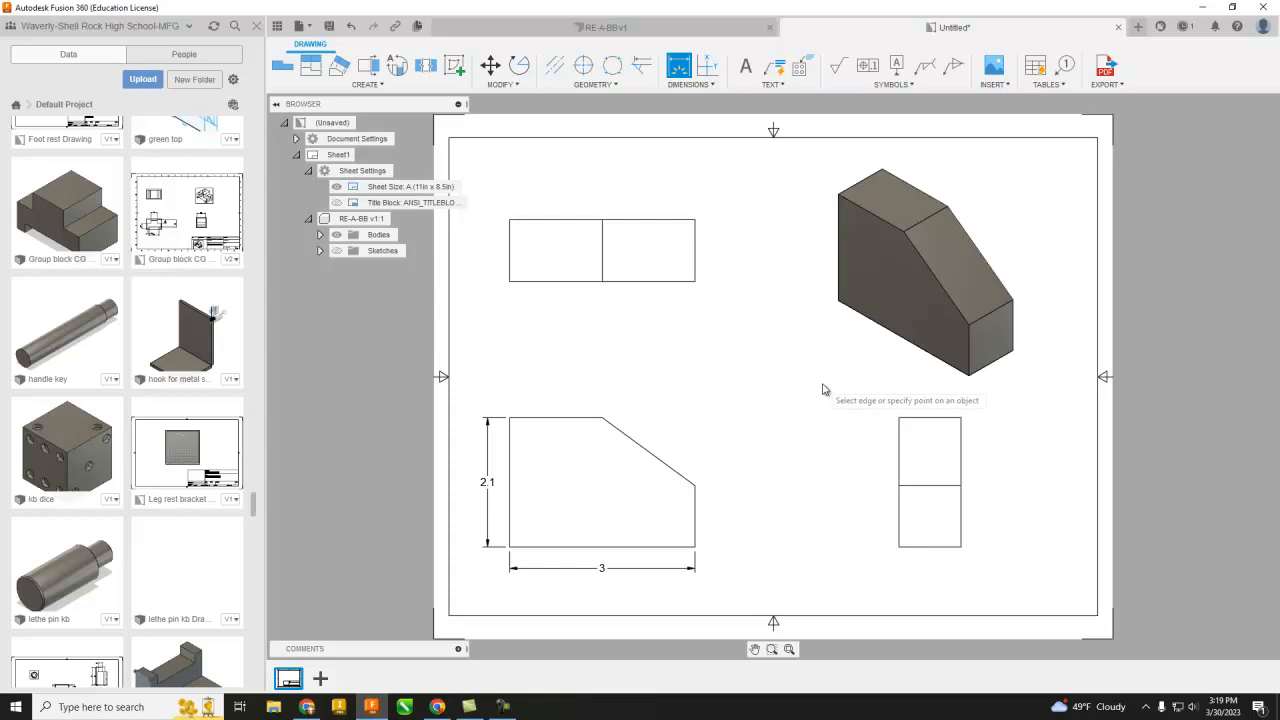
pyautogui.click(697, 250)
pyautogui.click(716, 262)
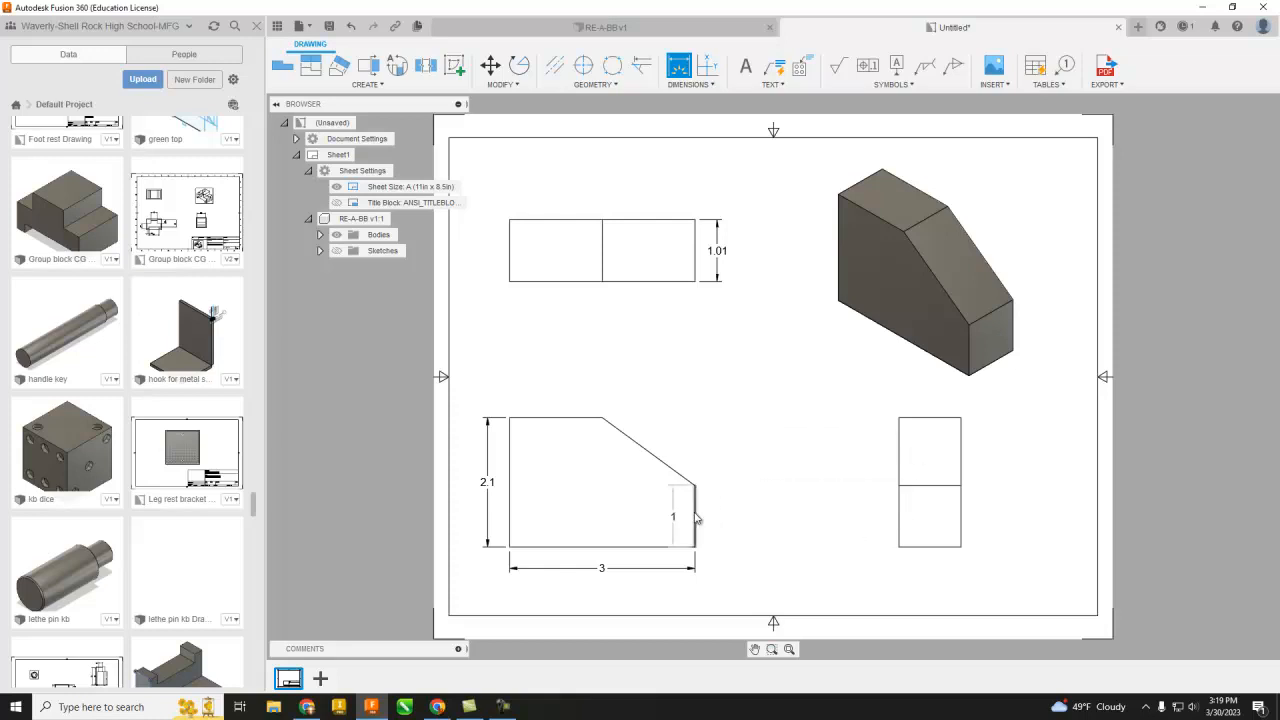
# Dimension the height of the right-side view's lower section, placing the dimension on the view's left
pyautogui.click(899, 486)
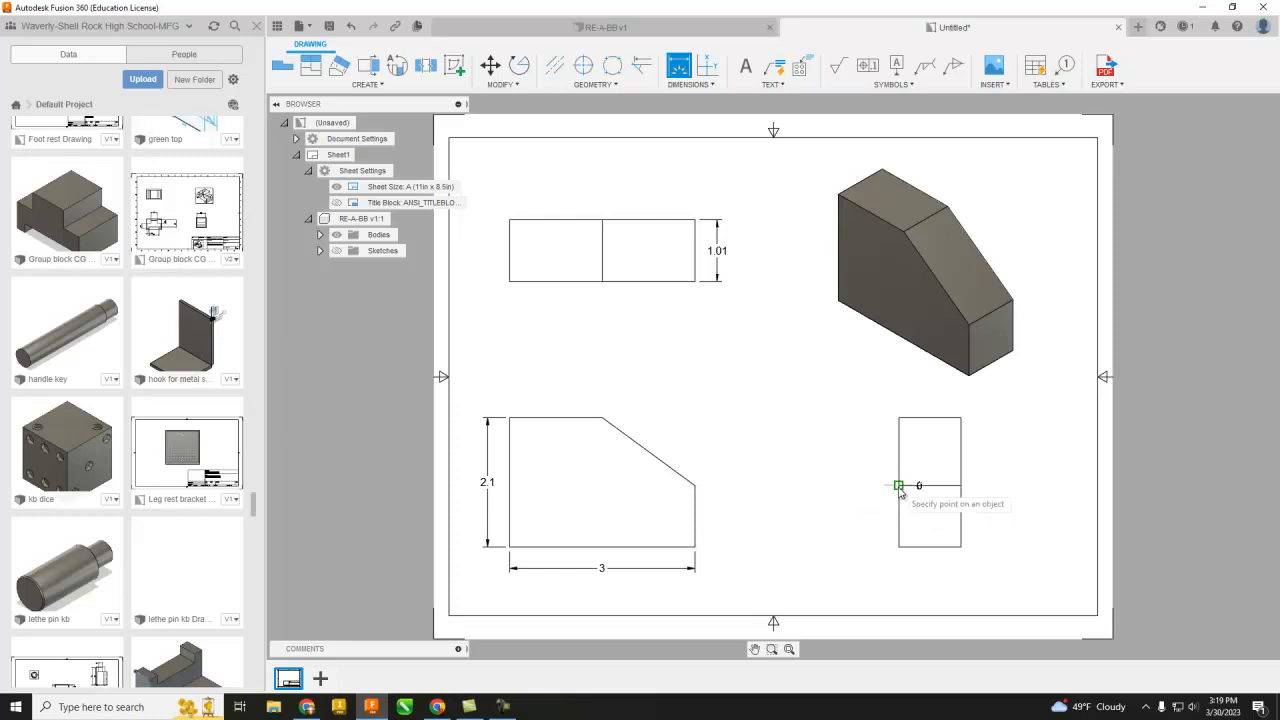
pyautogui.click(899, 547)
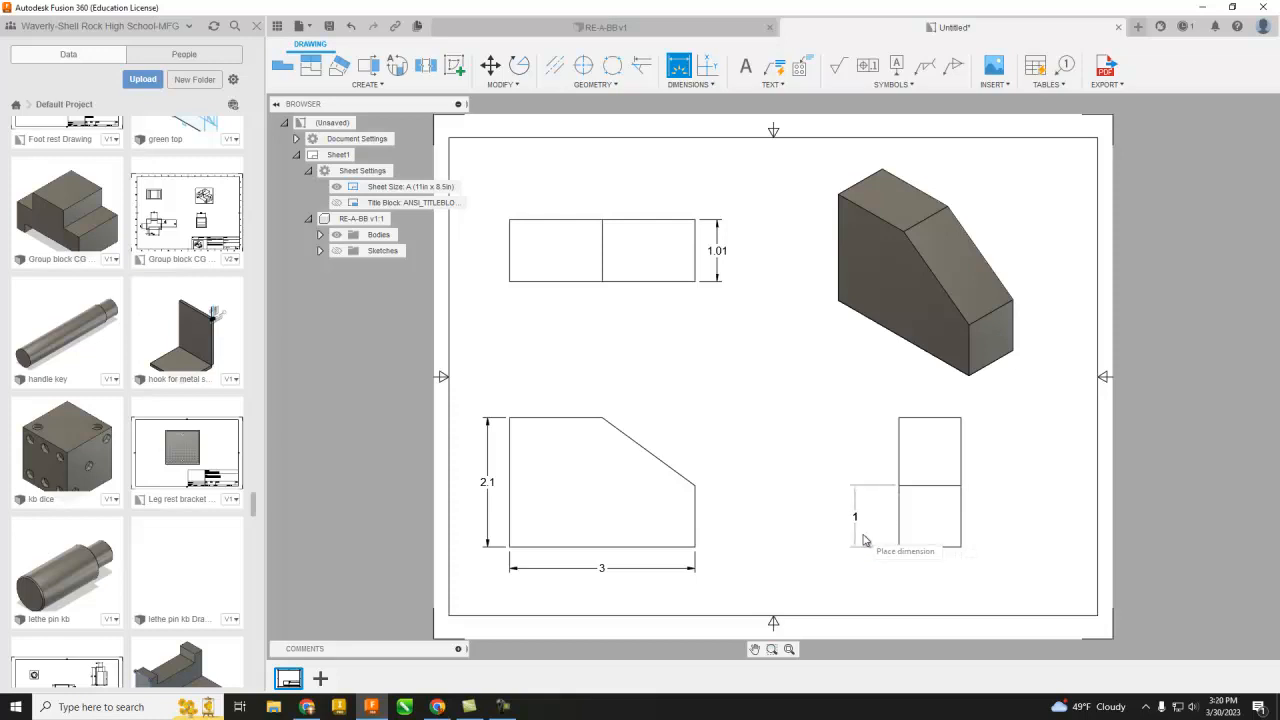
pyautogui.click(865, 540)
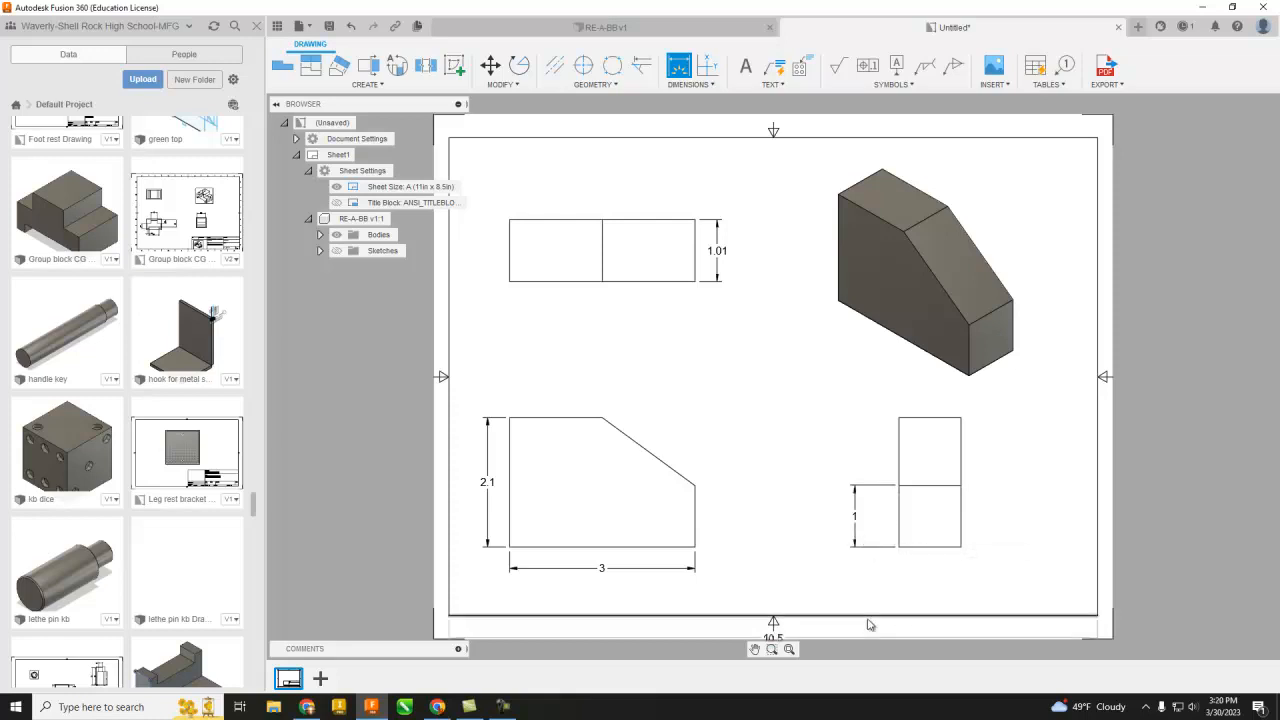
pyautogui.click(602, 418)
pyautogui.click(696, 486)
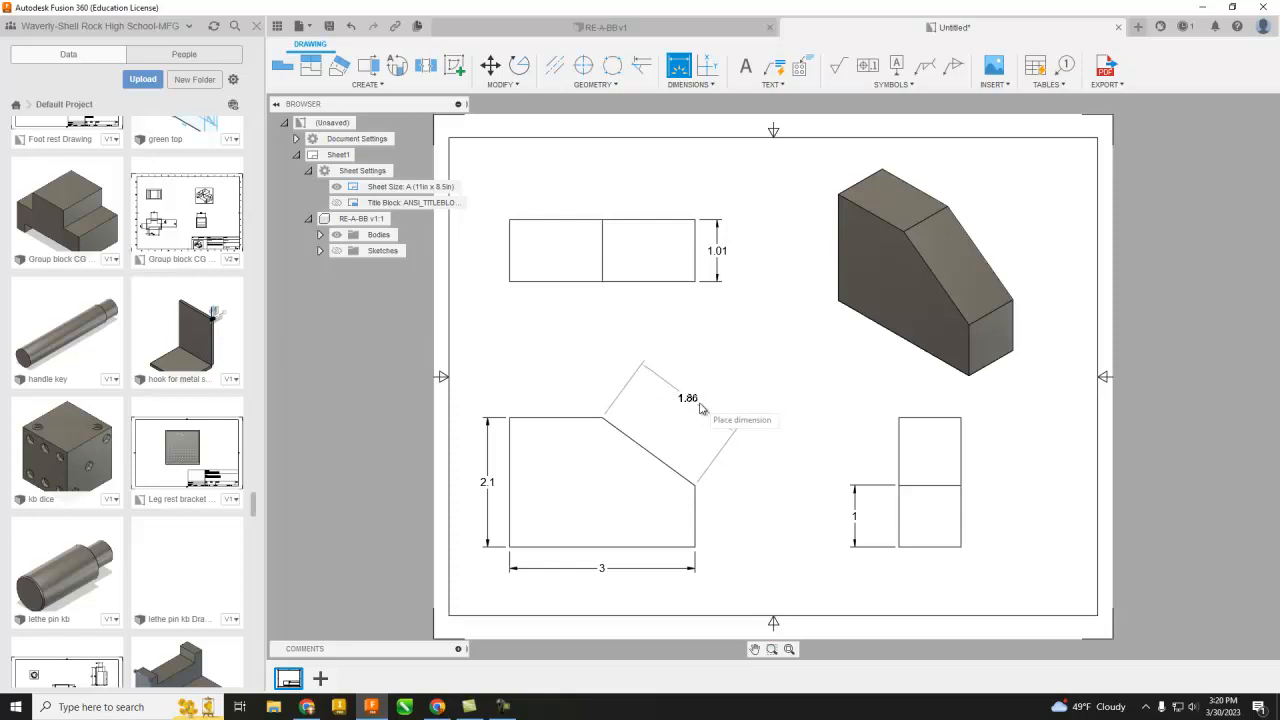
pyautogui.press('Escape')
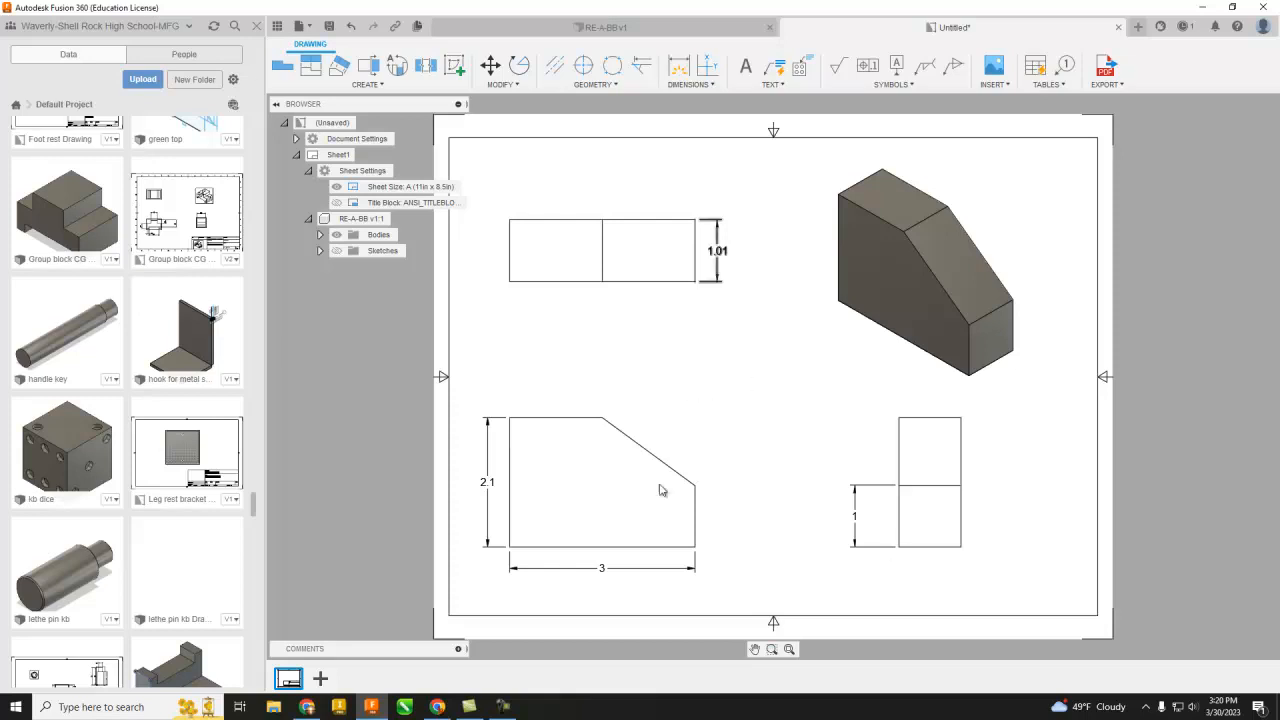
# Dimension the height of the right-side view's upper section on its left, and delete that dimension again
pyautogui.click(673, 70)
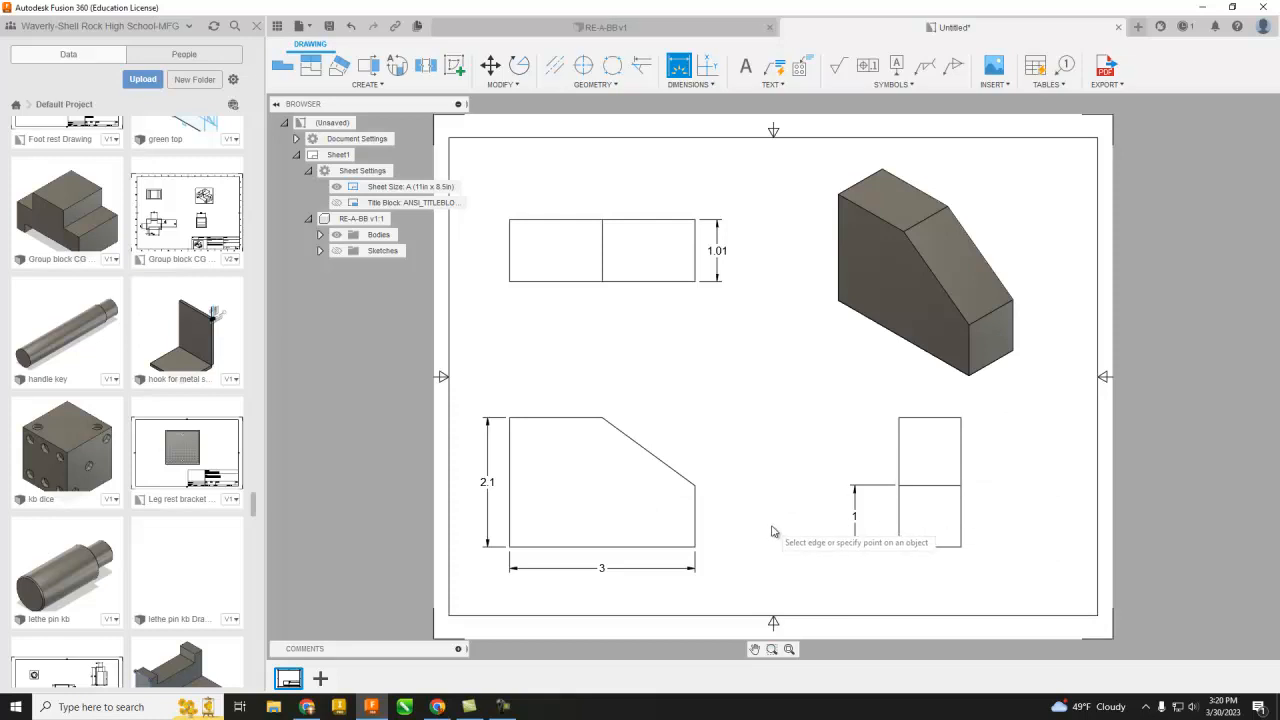
pyautogui.click(899, 445)
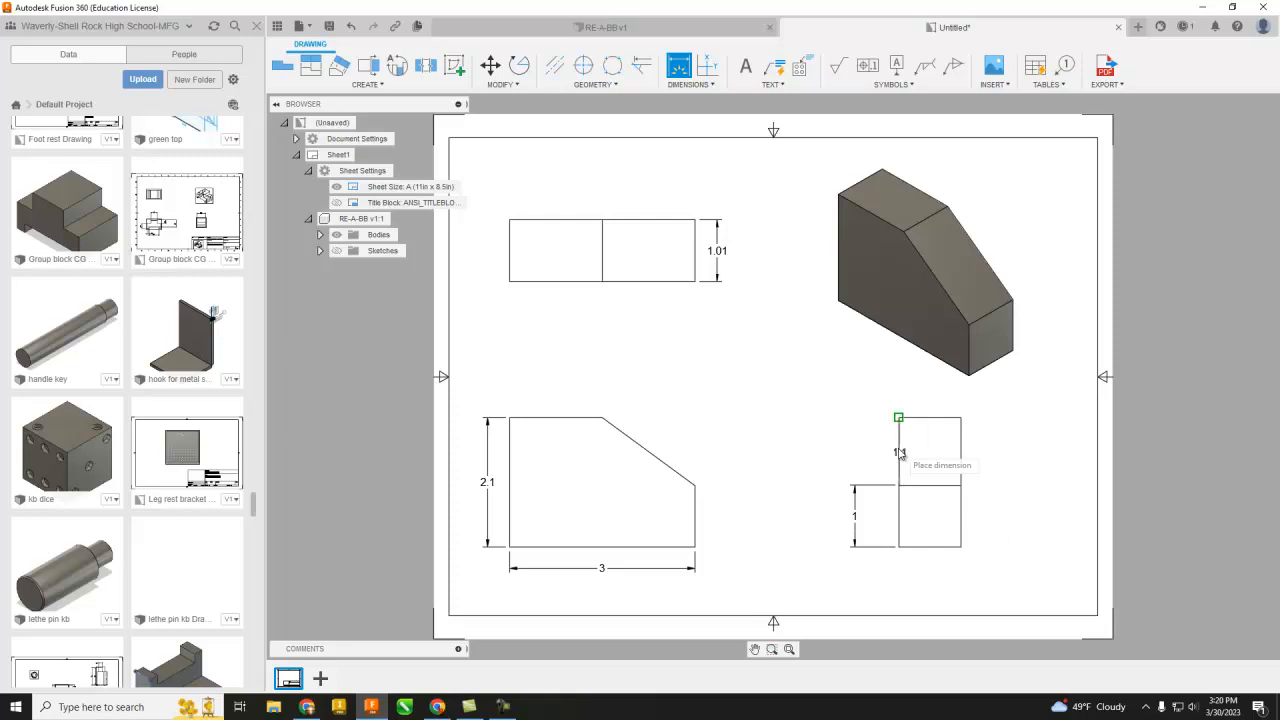
pyautogui.click(853, 454)
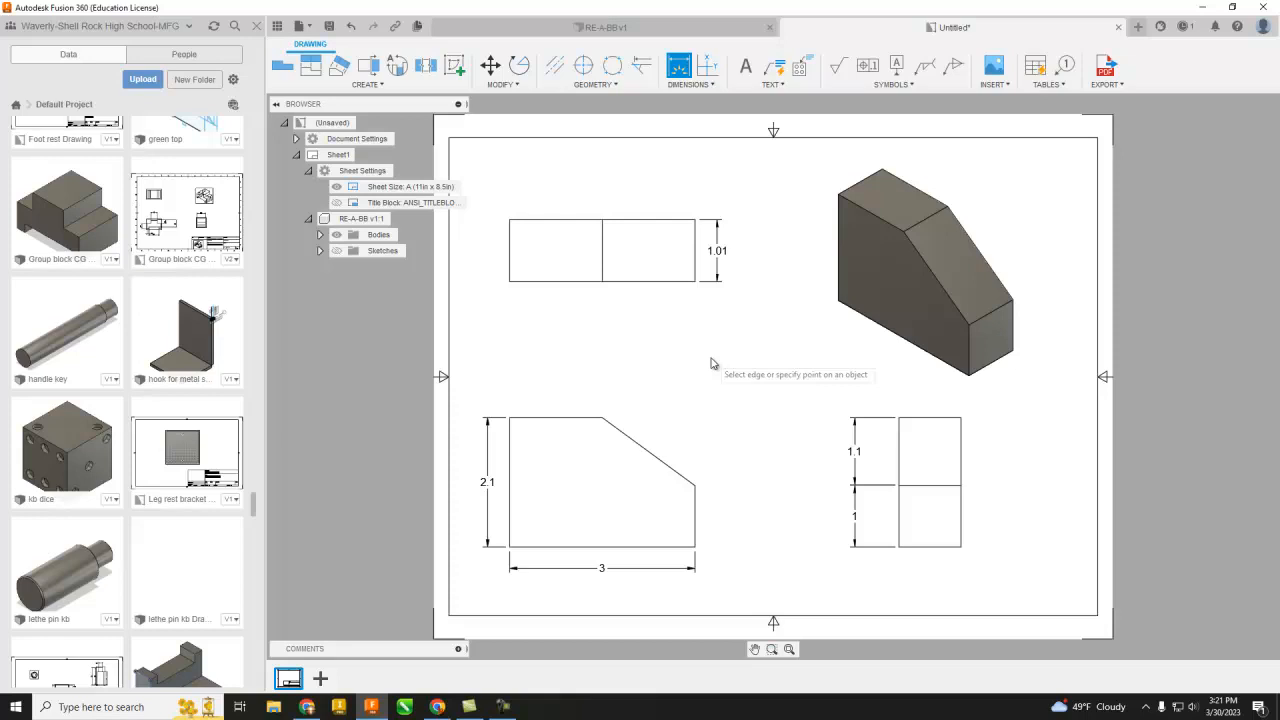
pyautogui.press('Escape')
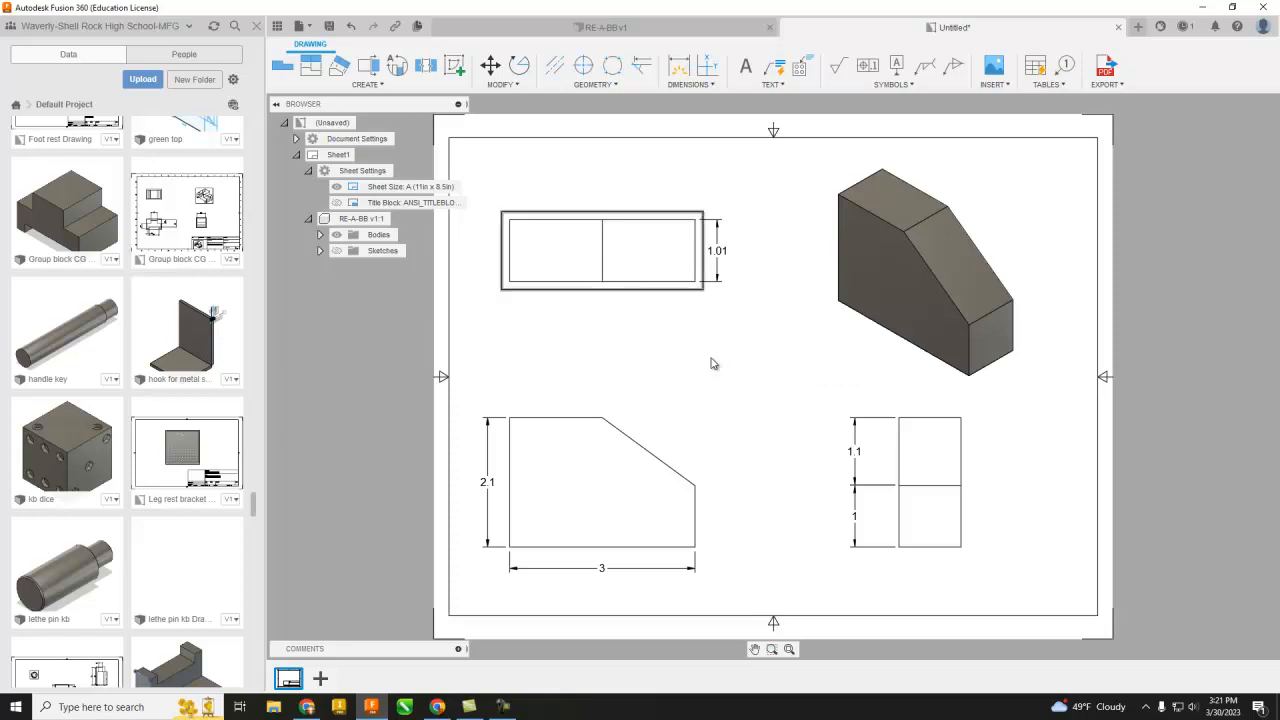
pyautogui.click(855, 458)
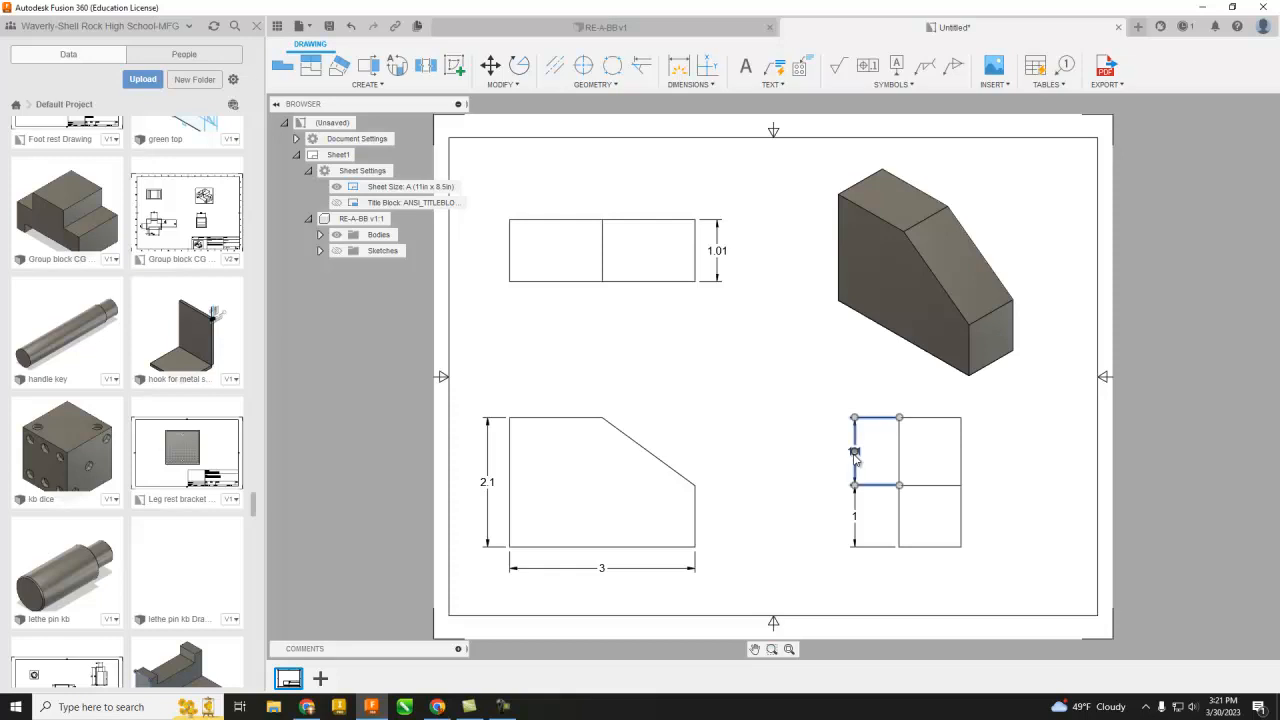
pyautogui.press('Delete')
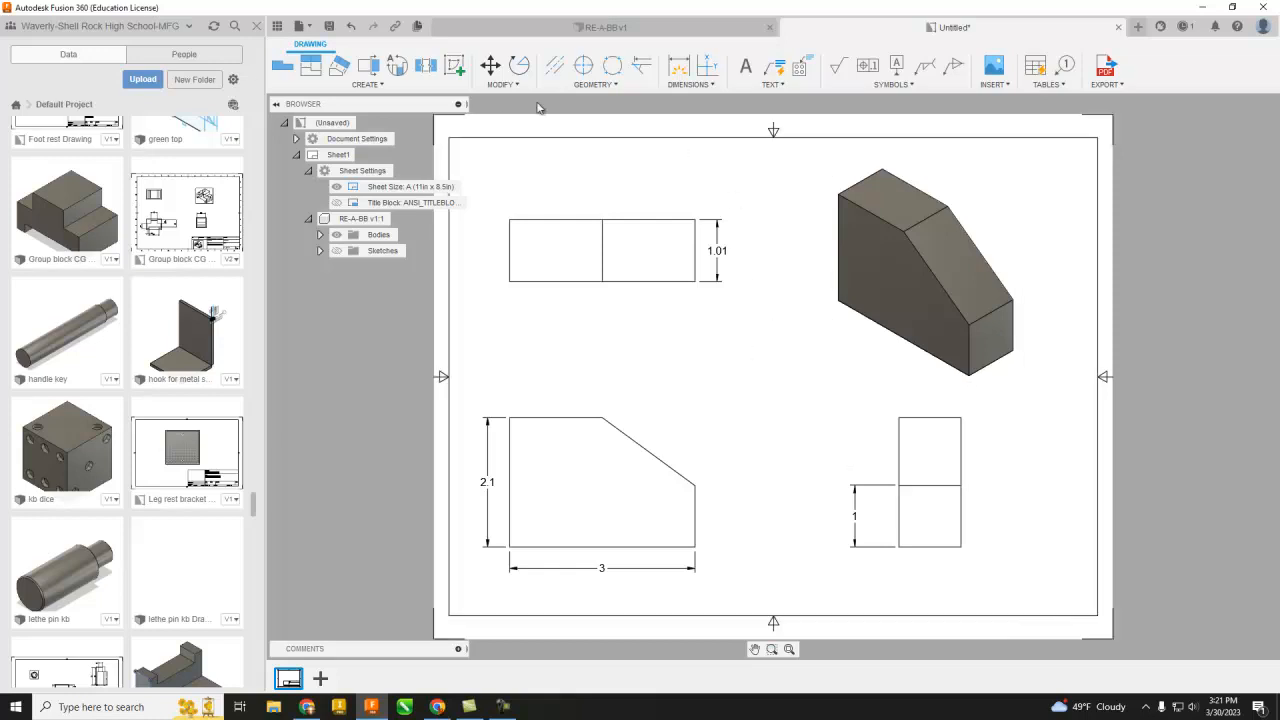
# Move the shaded isometric view slightly up and to the right on the sheet
pyautogui.click(831, 236)
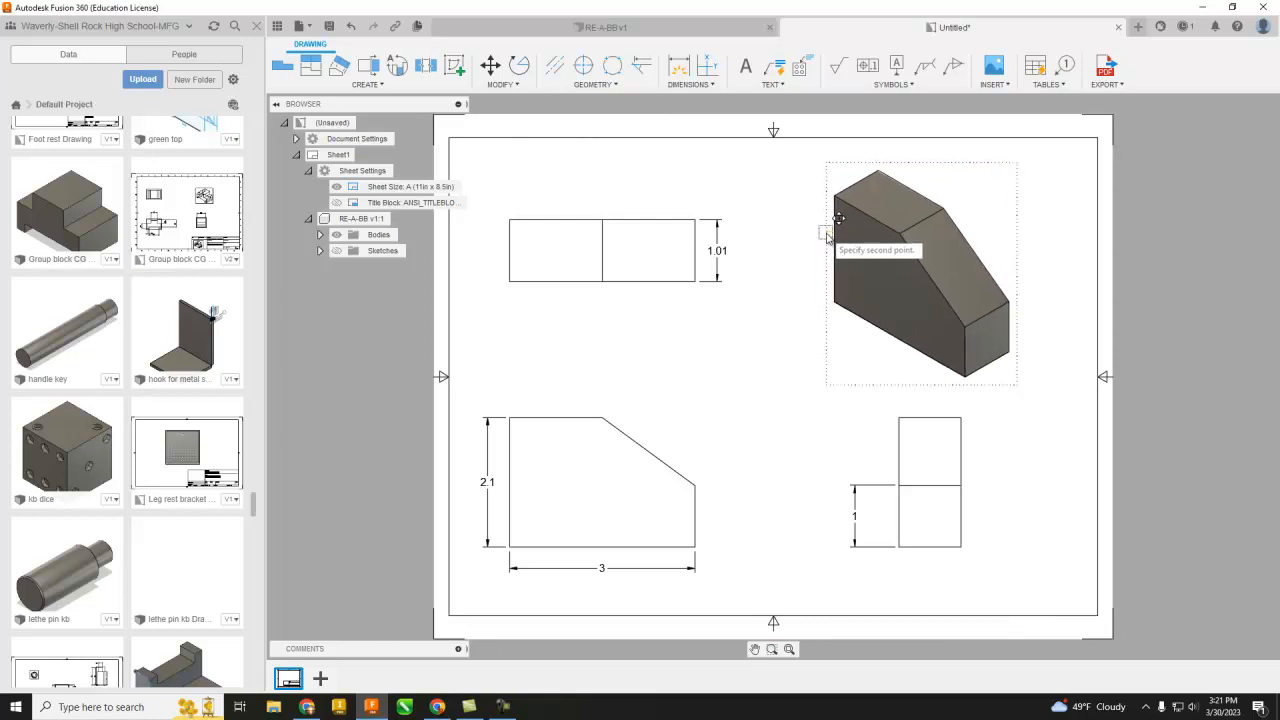
pyautogui.click(845, 228)
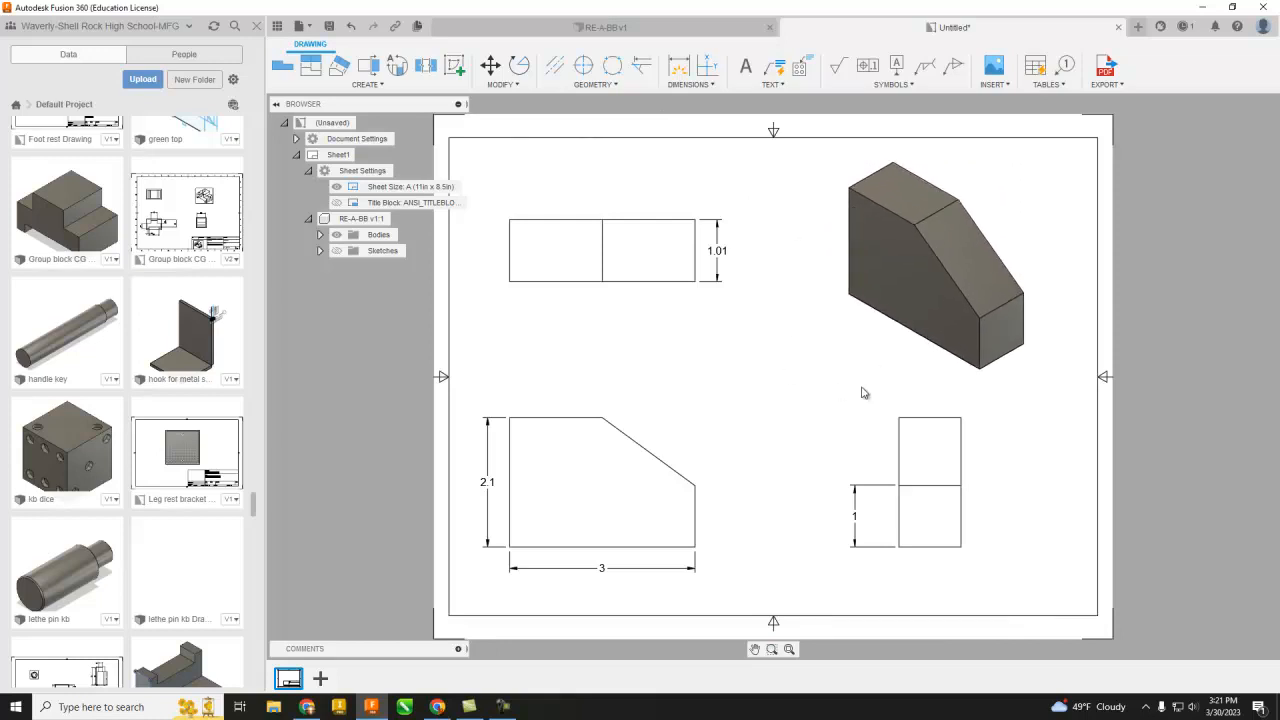
pyautogui.click(903, 410)
pyautogui.click(906, 396)
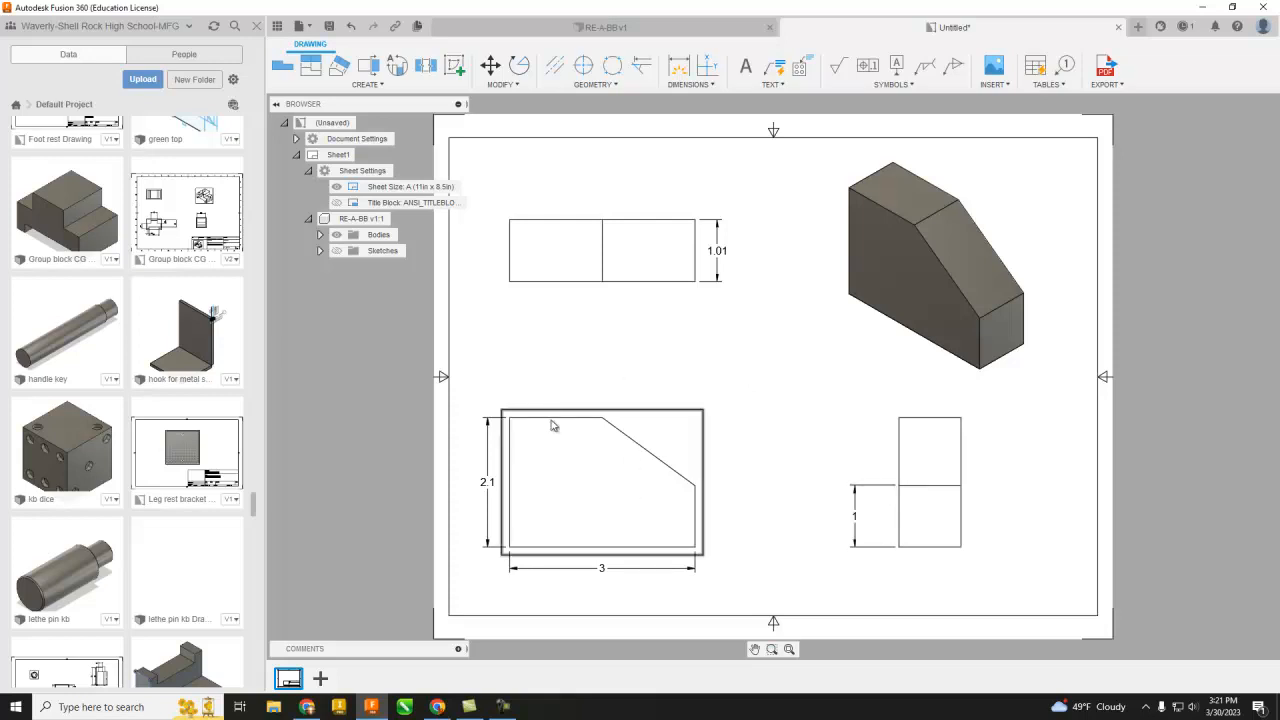
# Dimension the front view's short top edge above it and its short right vertical edge on its right
pyautogui.click(678, 66)
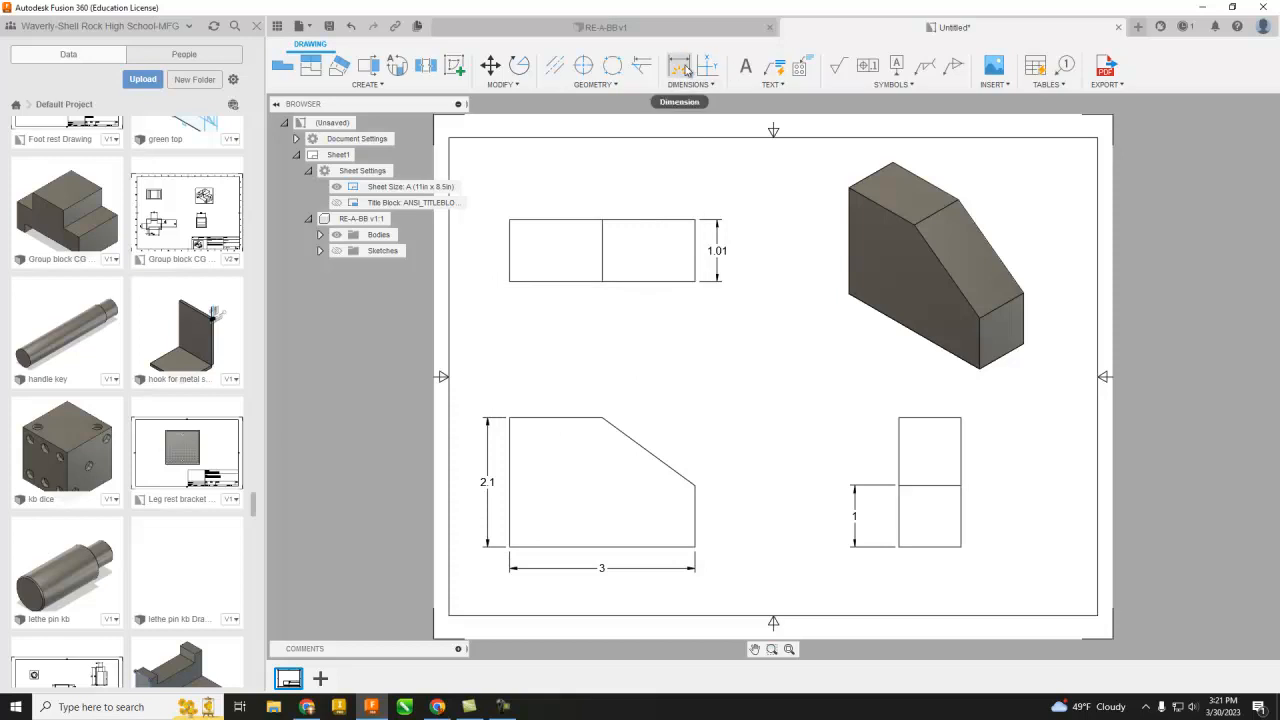
pyautogui.click(555, 418)
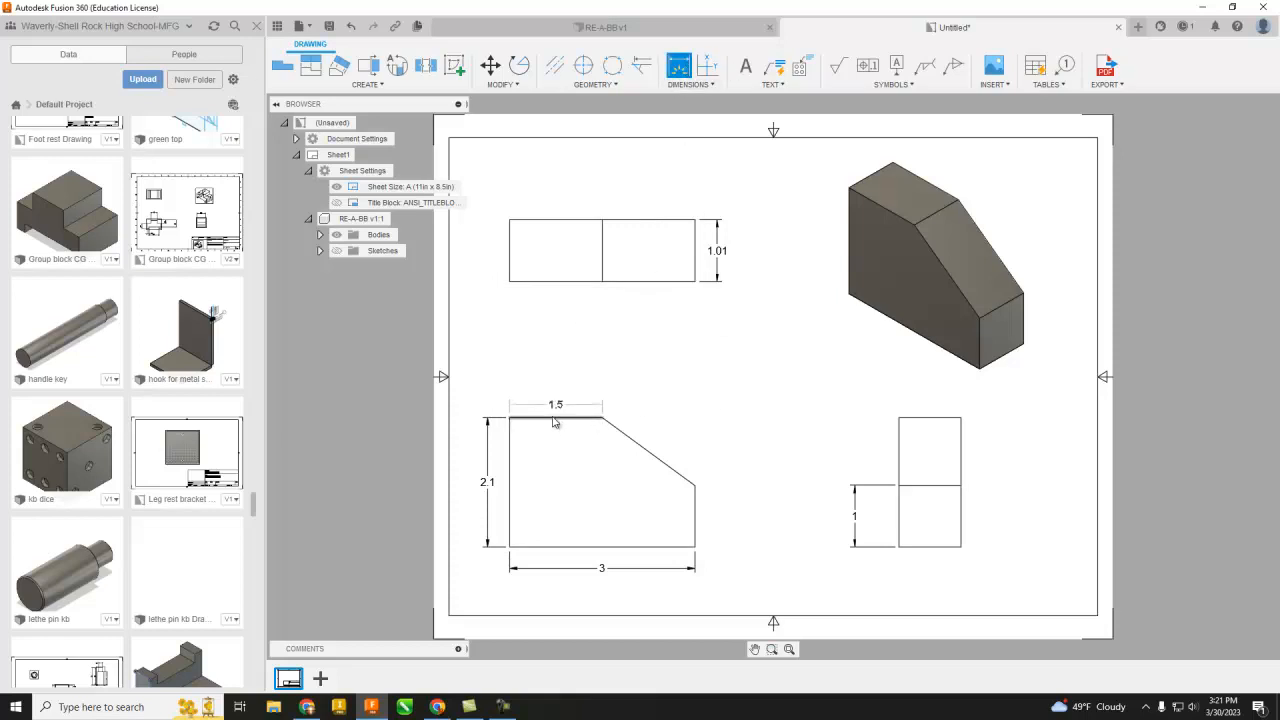
pyautogui.click(553, 393)
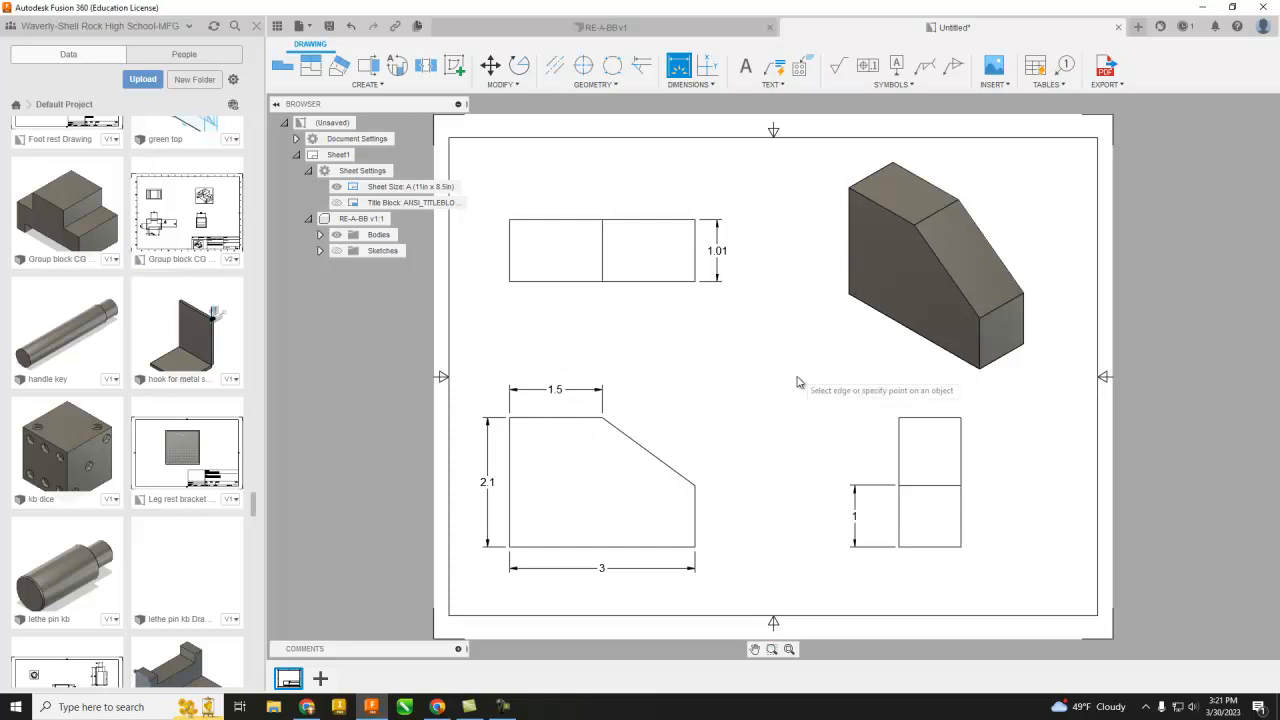
pyautogui.click(696, 524)
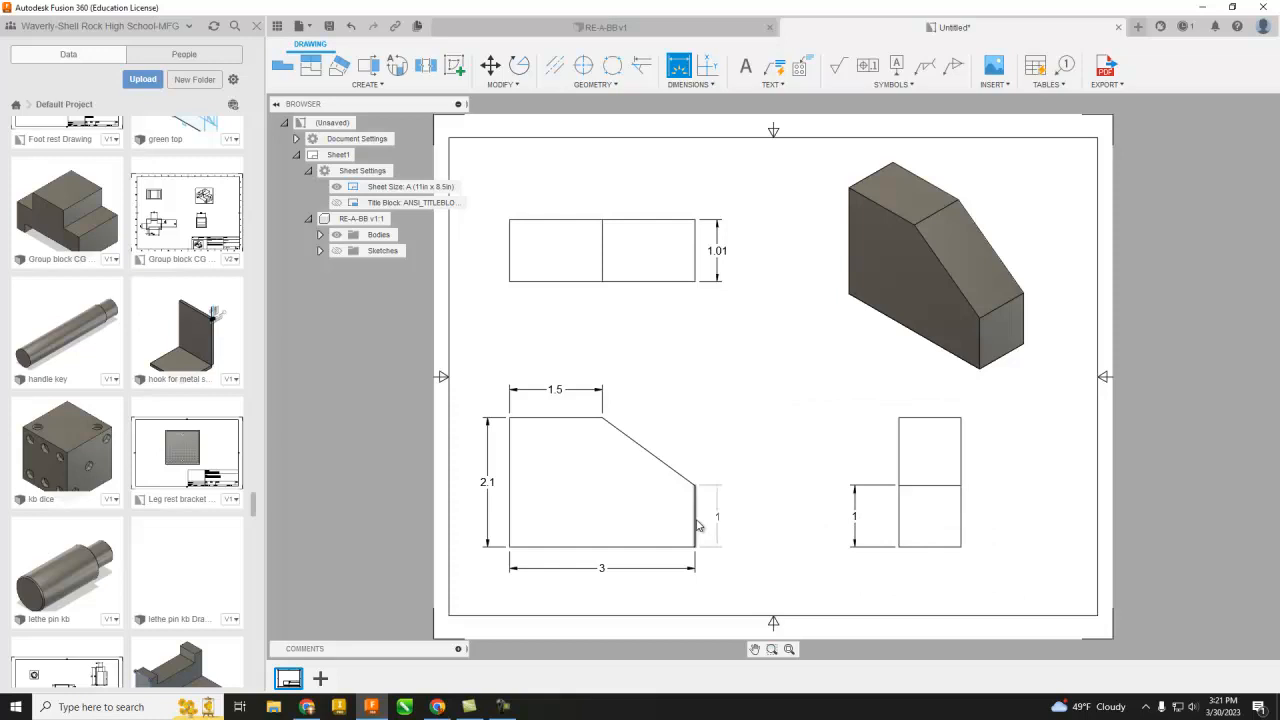
pyautogui.click(716, 523)
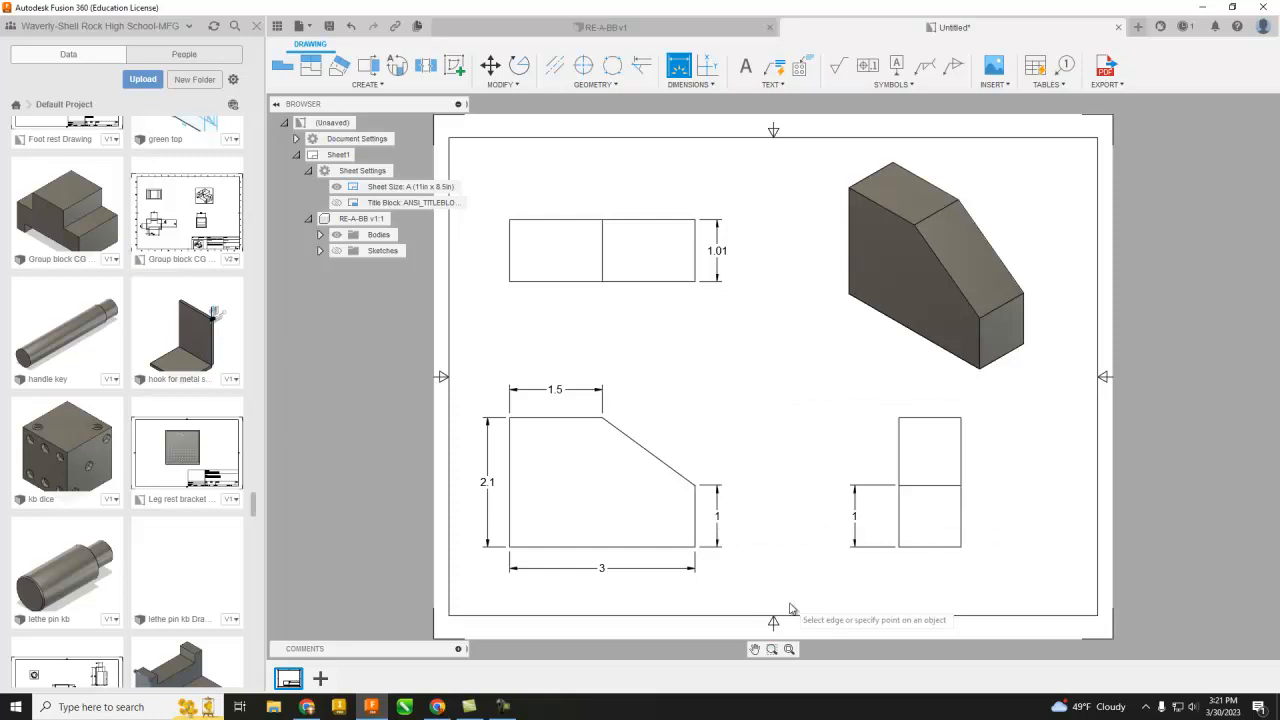
pyautogui.press('Escape')
# Delete the height dimension of the right-side view's lower section
pyautogui.click(854, 516)
pyautogui.press('Delete')
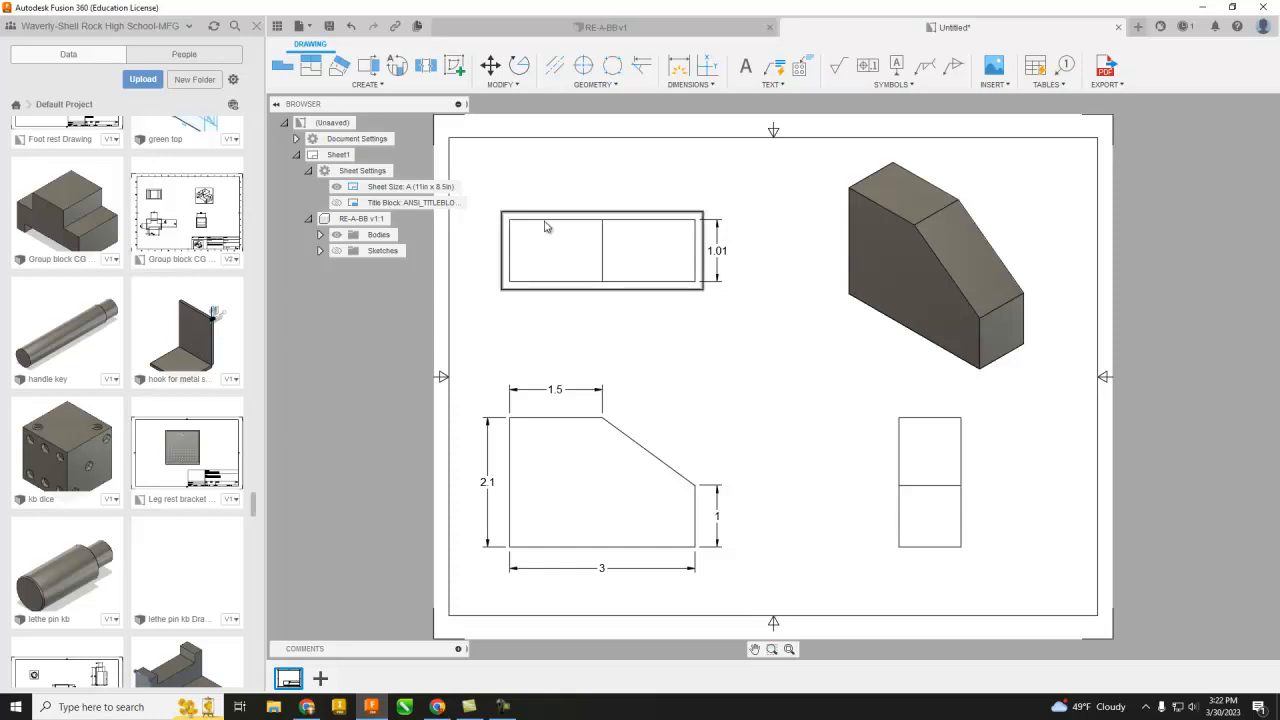
# Dimension the angle between the front view's sloped edge and its right vertical edge, placed outside the profile above the slope
pyautogui.click(684, 66)
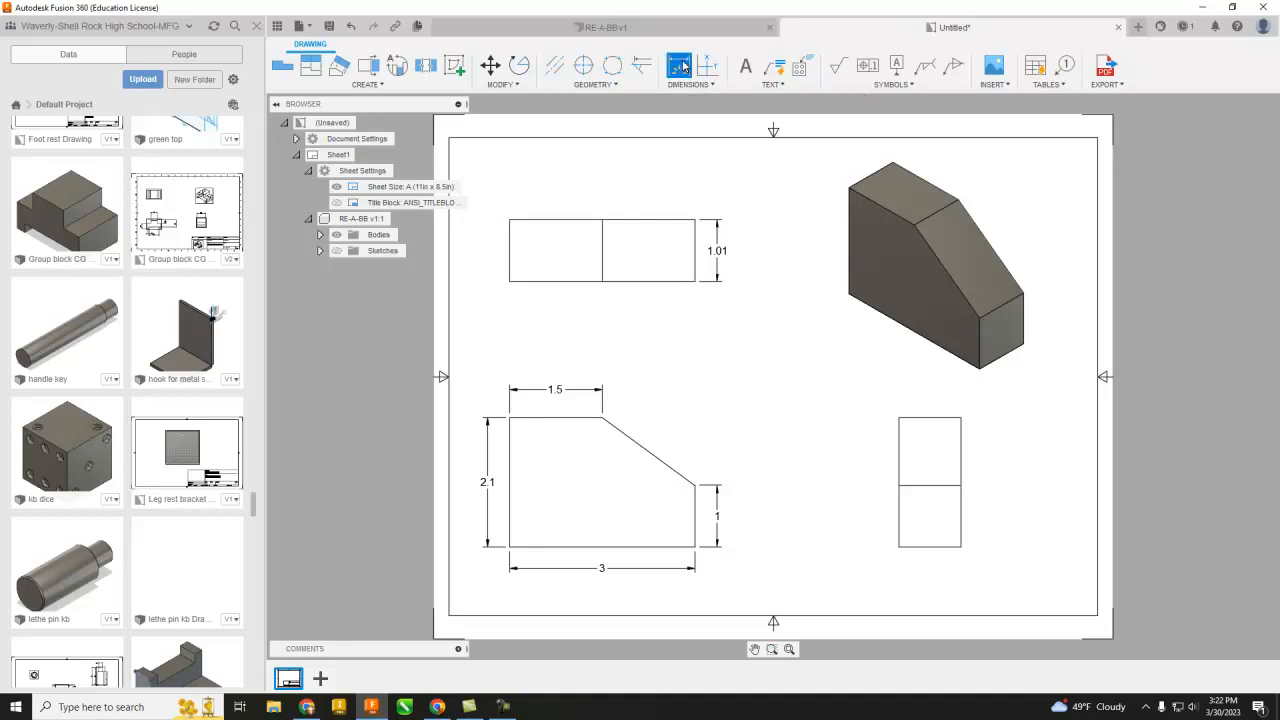
pyautogui.click(679, 477)
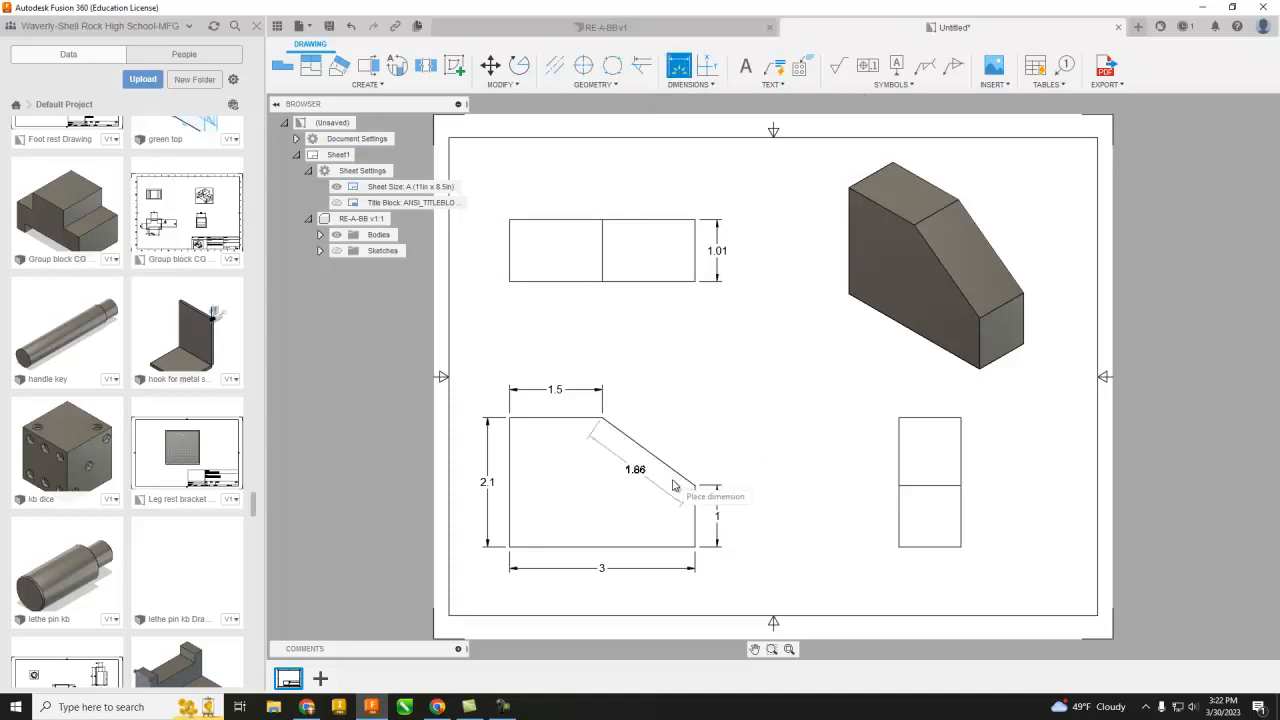
pyautogui.click(695, 505)
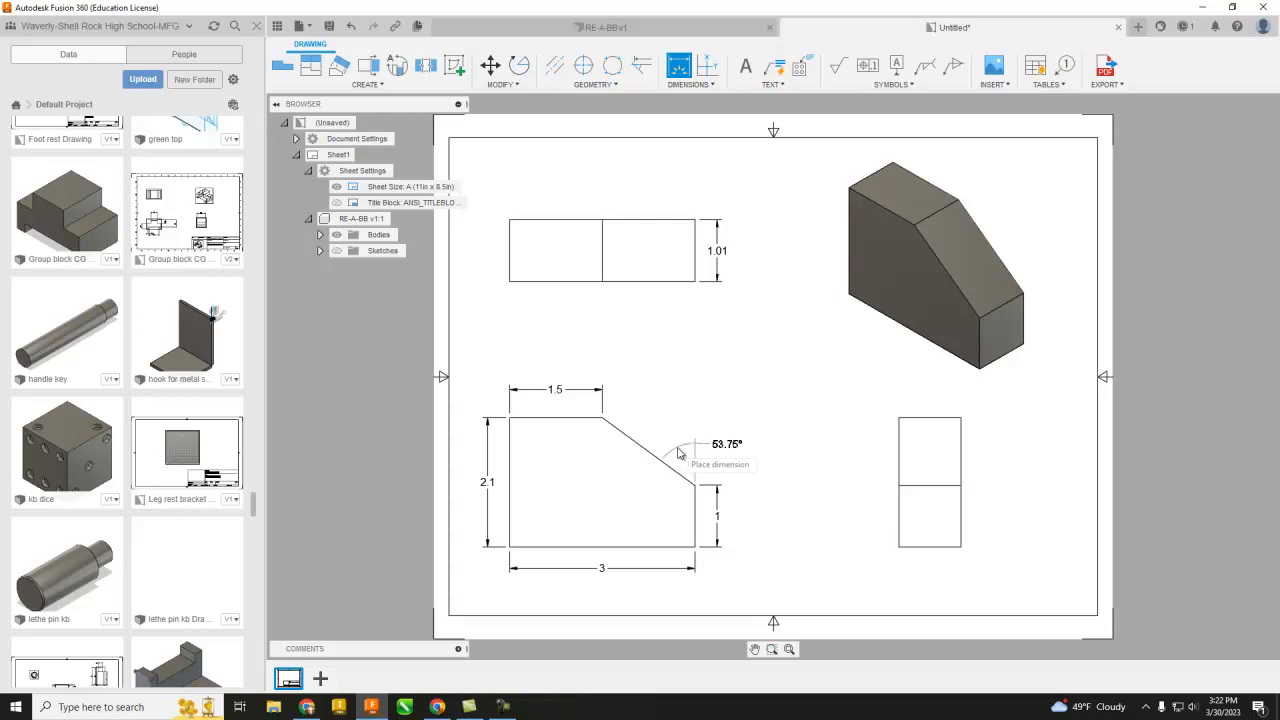
pyautogui.click(680, 453)
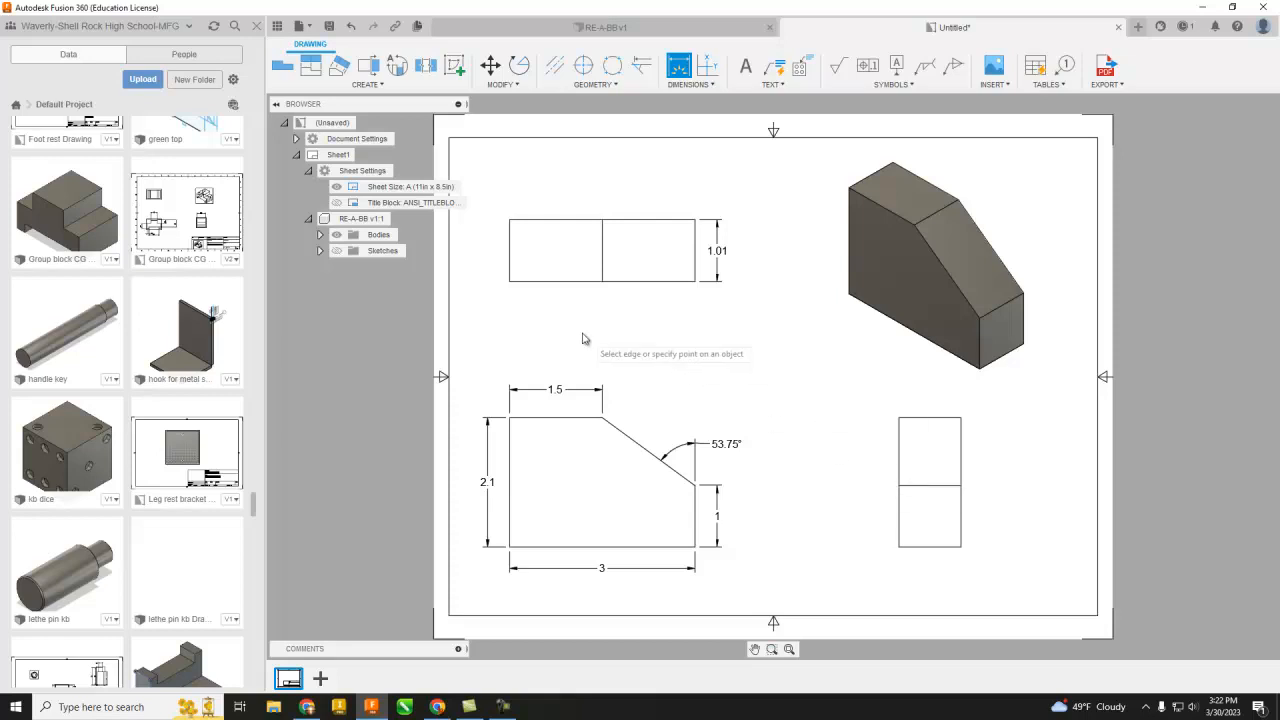
# Save the drawing as RE-A-BB Drawing in the Default Project
pyautogui.click(330, 26)
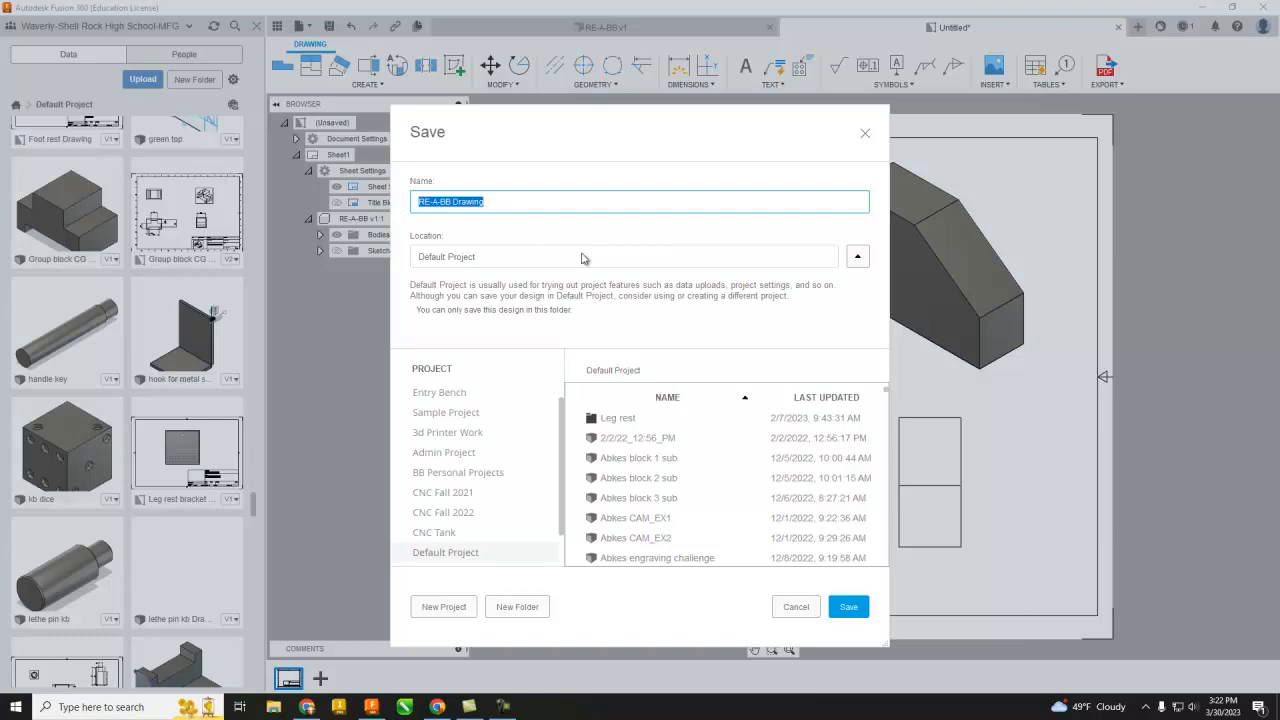
pyautogui.click(848, 606)
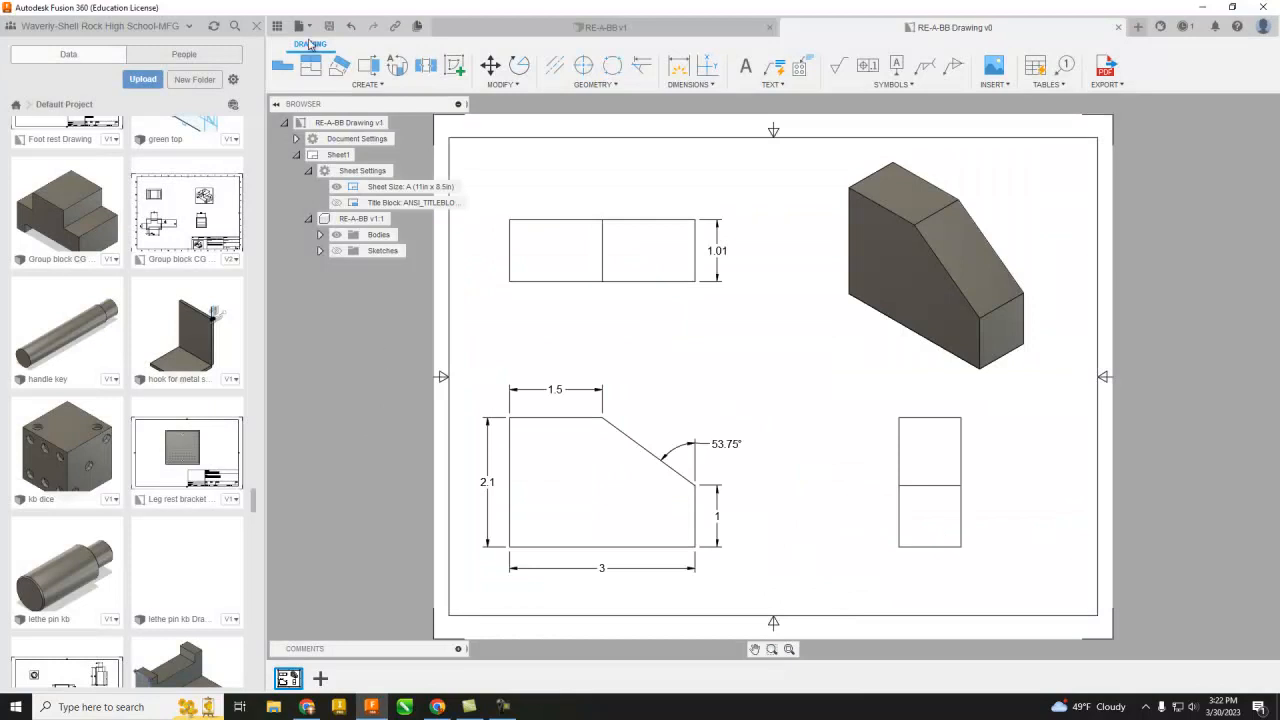
# Print the current sheet on the HS Wireless Shop printer
pyautogui.click(313, 30)
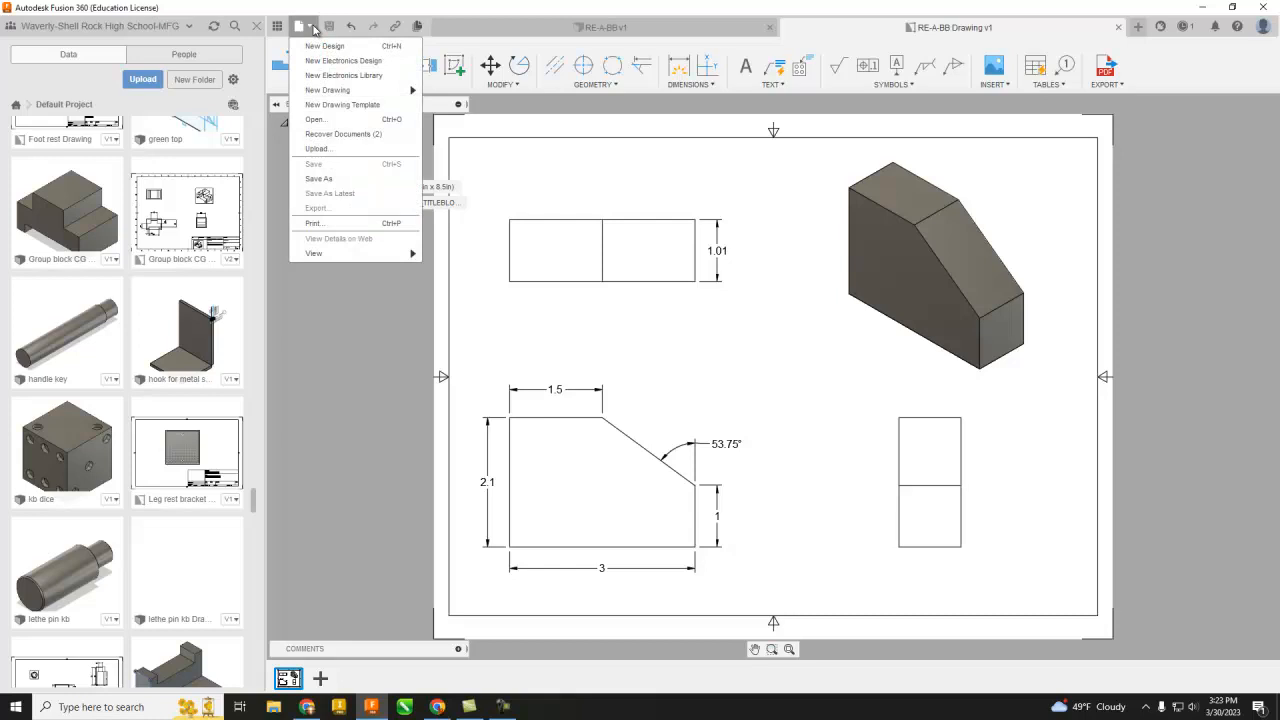
pyautogui.click(316, 224)
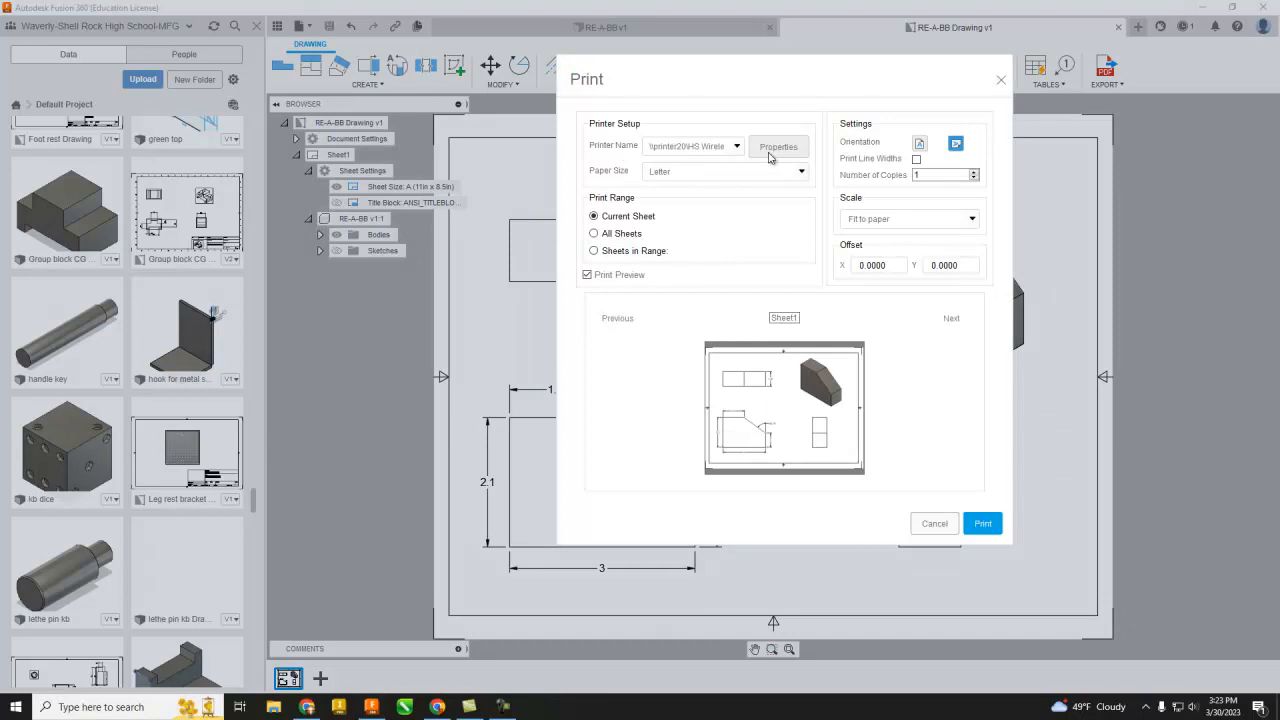
pyautogui.click(737, 147)
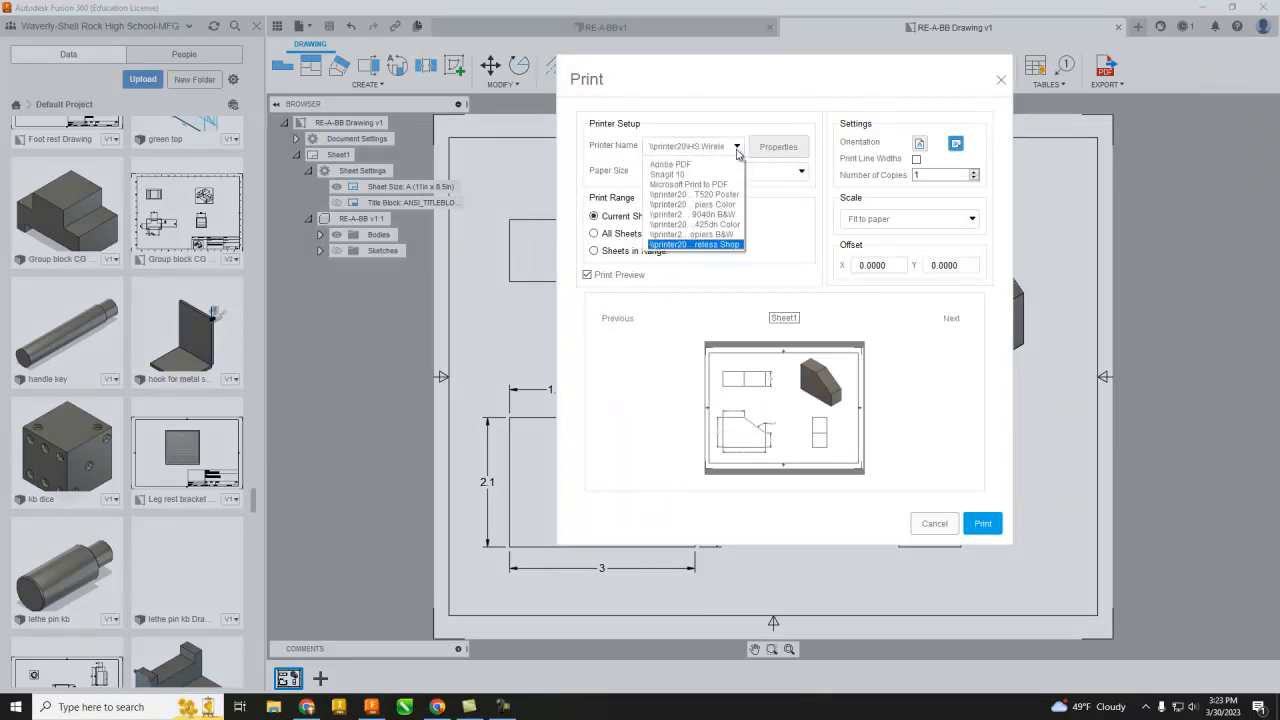
pyautogui.click(720, 246)
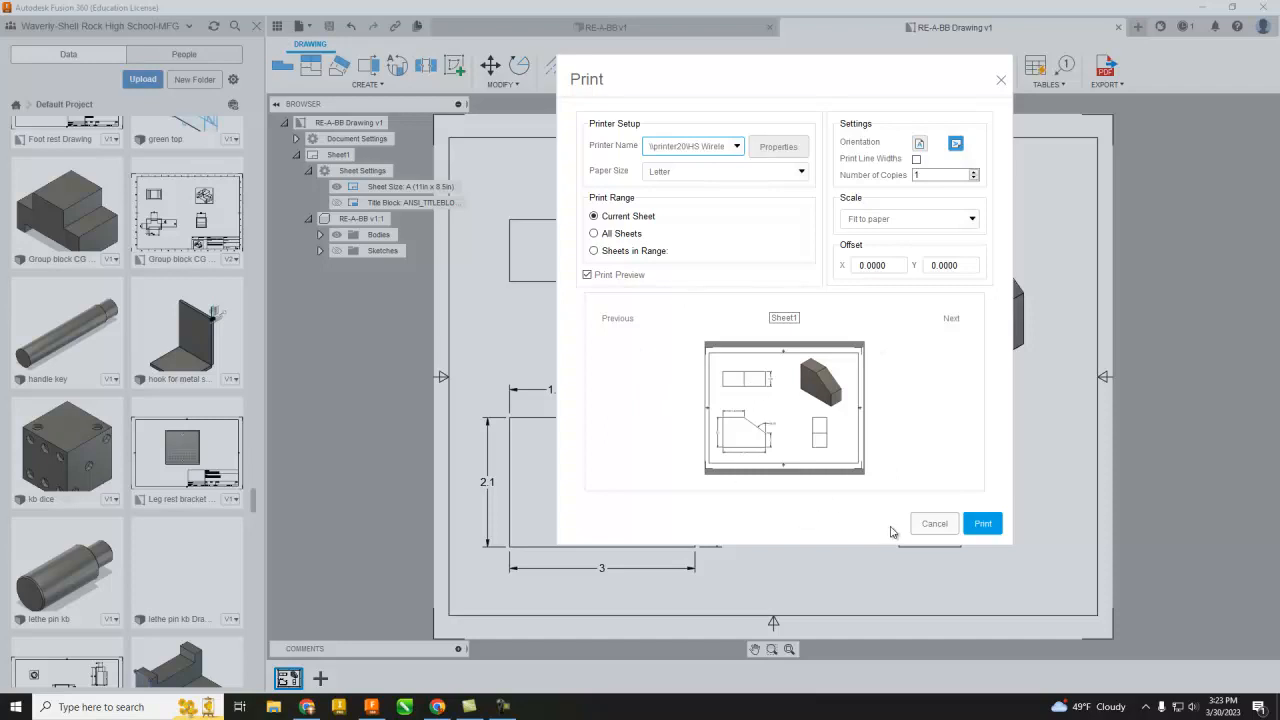
pyautogui.click(987, 527)
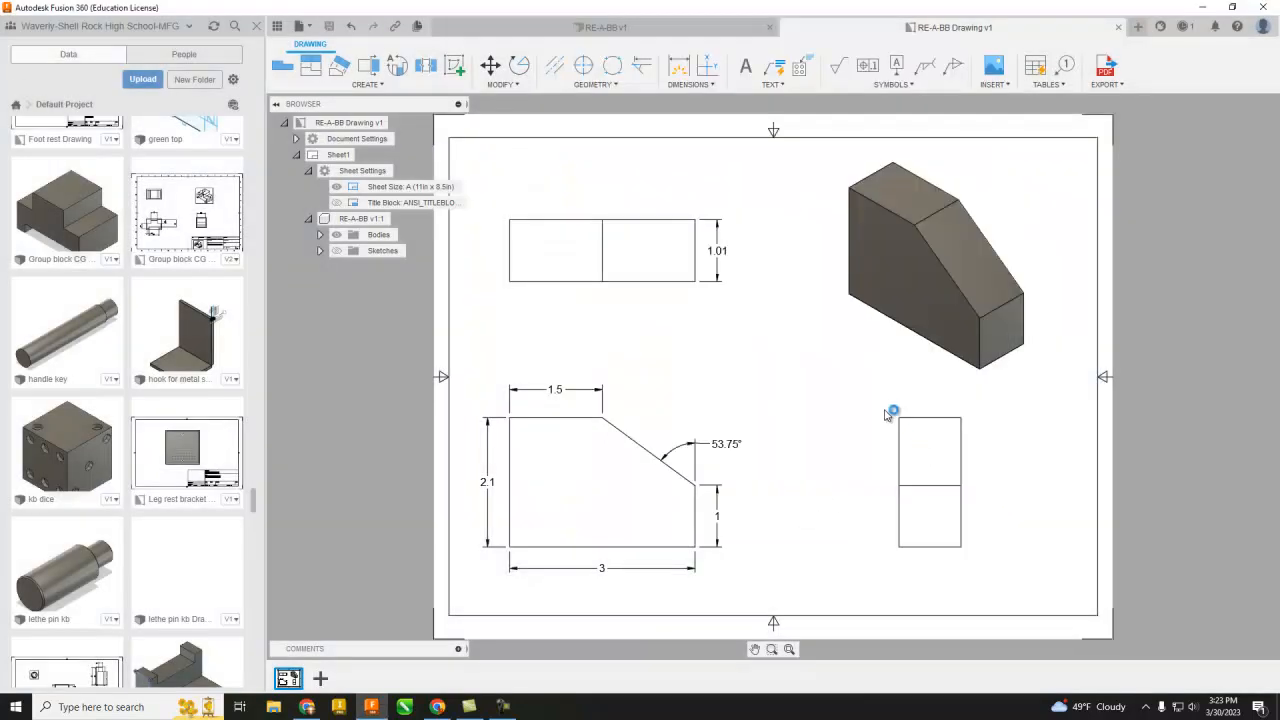